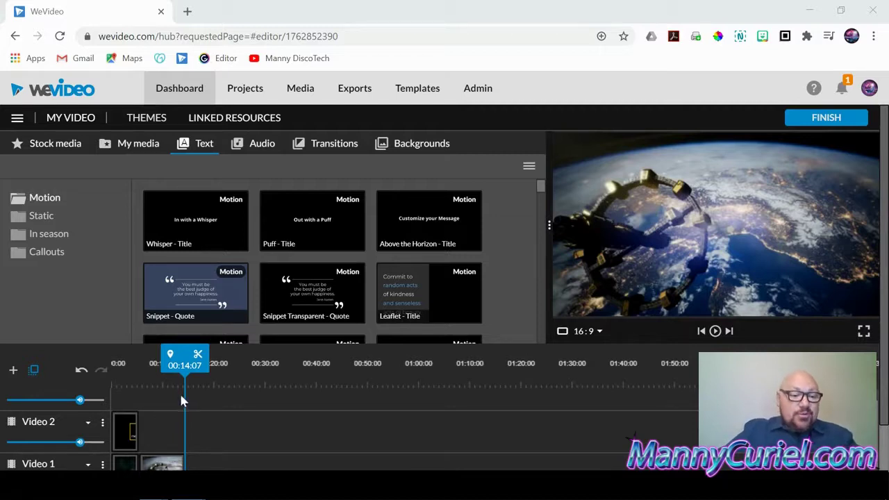
Scroll the Motion title gallery and preview the Layer Cake transparent template
{"action": "scroll", "coordinate": [182, 437], "scroll_direction": "down", "scroll_amount": 1}
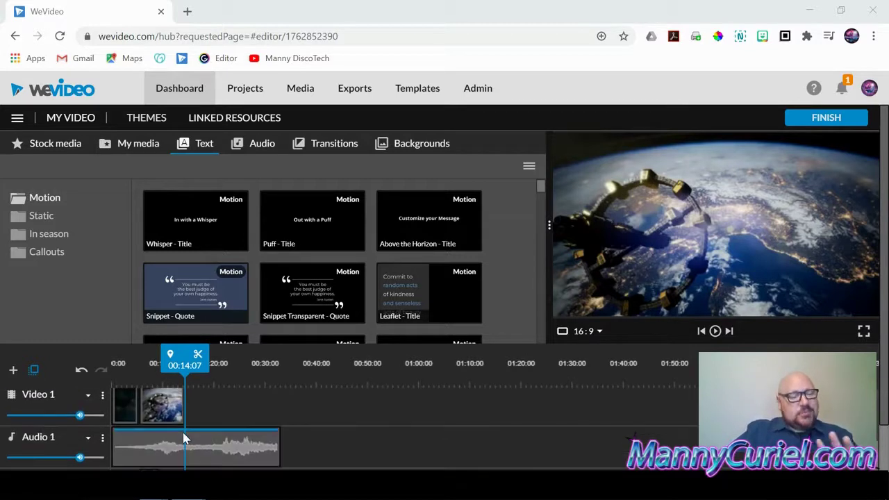
{"action": "scroll", "coordinate": [158, 423], "scroll_direction": "up", "scroll_amount": 1}
{"action": "scroll", "coordinate": [159, 422], "scroll_direction": "up", "scroll_amount": 1}
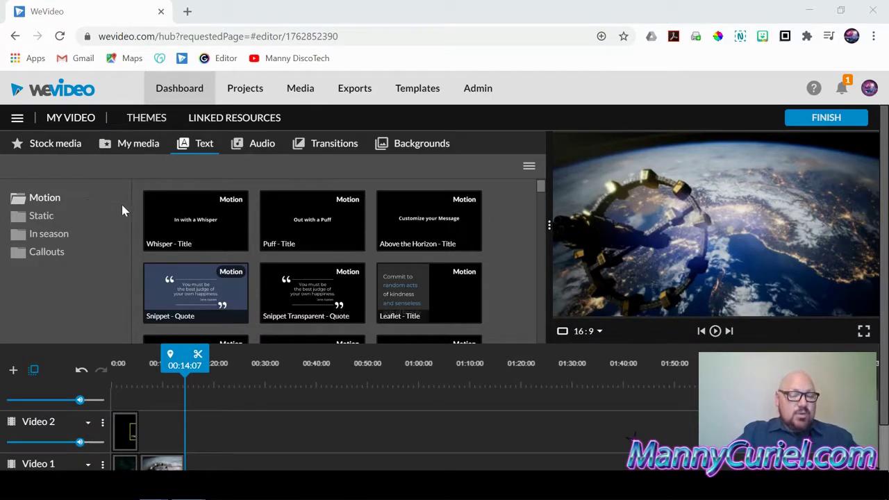
{"action": "scroll", "coordinate": [502, 281], "scroll_direction": "down", "scroll_amount": 1}
{"action": "scroll", "coordinate": [502, 281], "scroll_direction": "down", "scroll_amount": 1}
{"action": "scroll", "coordinate": [502, 280], "scroll_direction": "down", "scroll_amount": 2}
{"action": "scroll", "coordinate": [505, 282], "scroll_direction": "down", "scroll_amount": 1}
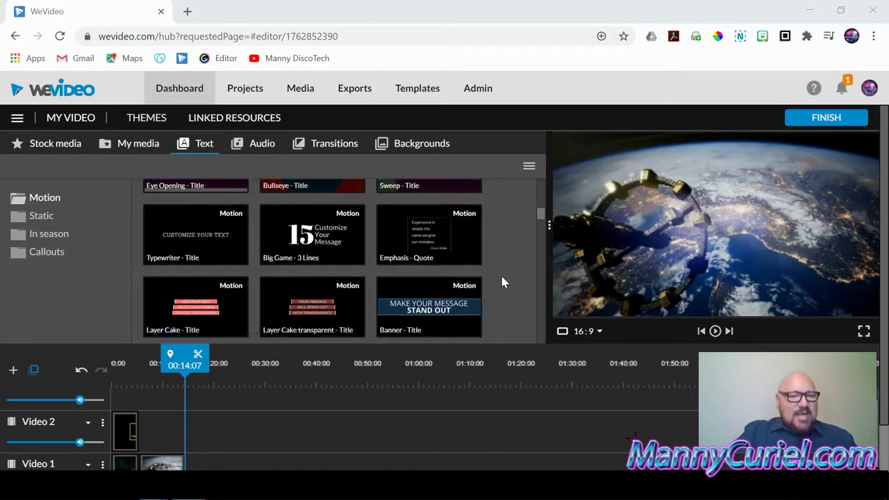
{"action": "scroll", "coordinate": [502, 278], "scroll_direction": "down", "scroll_amount": 1}
{"action": "left_click", "coordinate": [332, 252]}
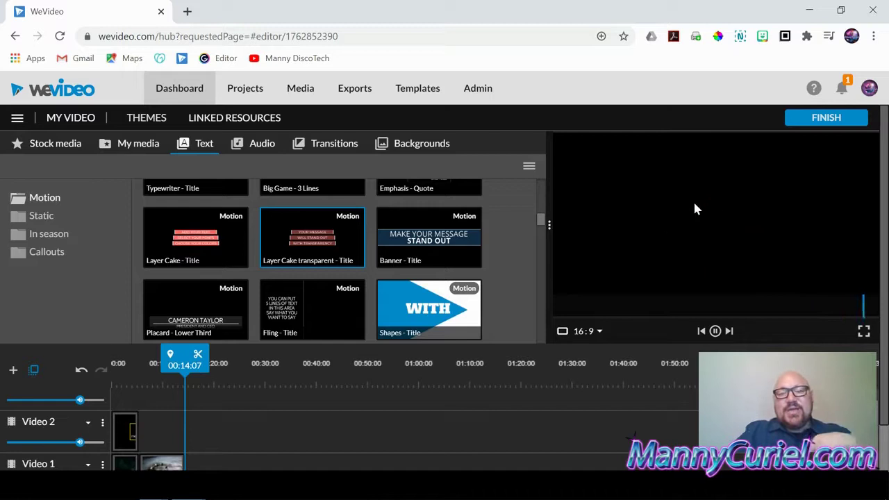
Browse further through the Motion templates and preview the Tiramisu template
{"action": "scroll", "coordinate": [507, 277], "scroll_direction": "down", "scroll_amount": 1}
{"action": "scroll", "coordinate": [504, 278], "scroll_direction": "up", "scroll_amount": 1}
{"action": "scroll", "coordinate": [465, 285], "scroll_direction": "down", "scroll_amount": 2}
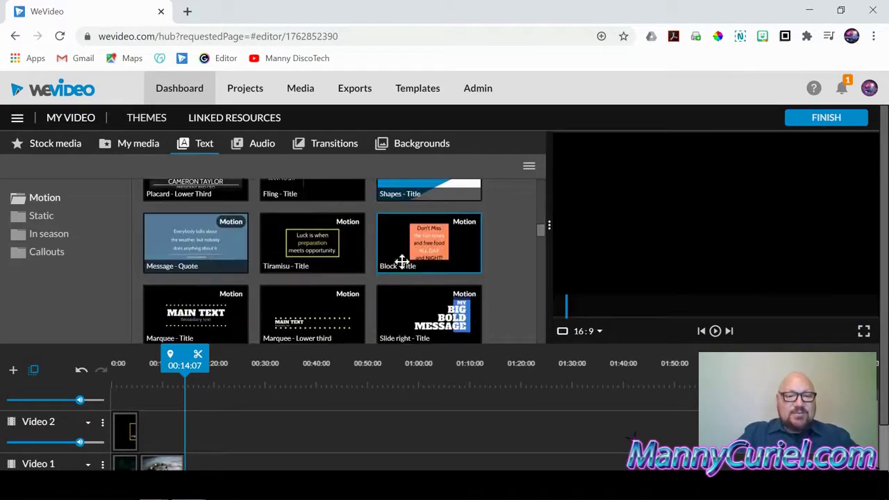
{"action": "scroll", "coordinate": [371, 270], "scroll_direction": "down", "scroll_amount": 1}
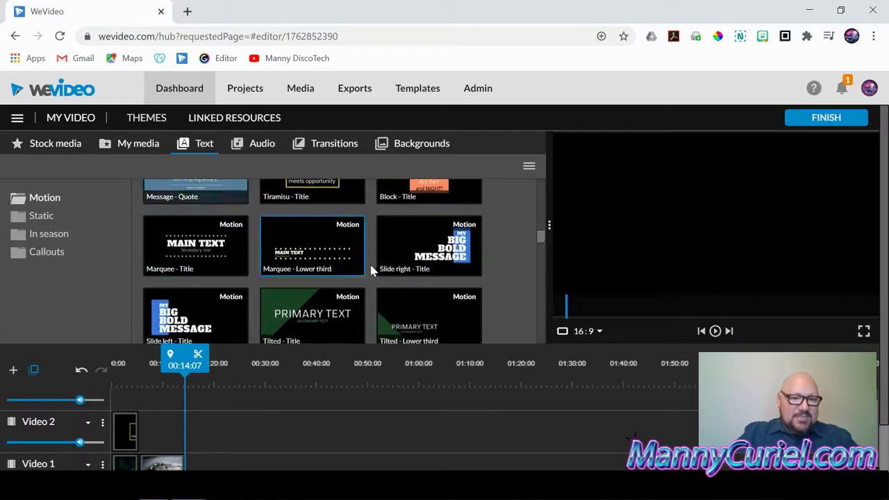
{"action": "scroll", "coordinate": [371, 273], "scroll_direction": "up", "scroll_amount": 1}
{"action": "scroll", "coordinate": [372, 280], "scroll_direction": "down", "scroll_amount": 1}
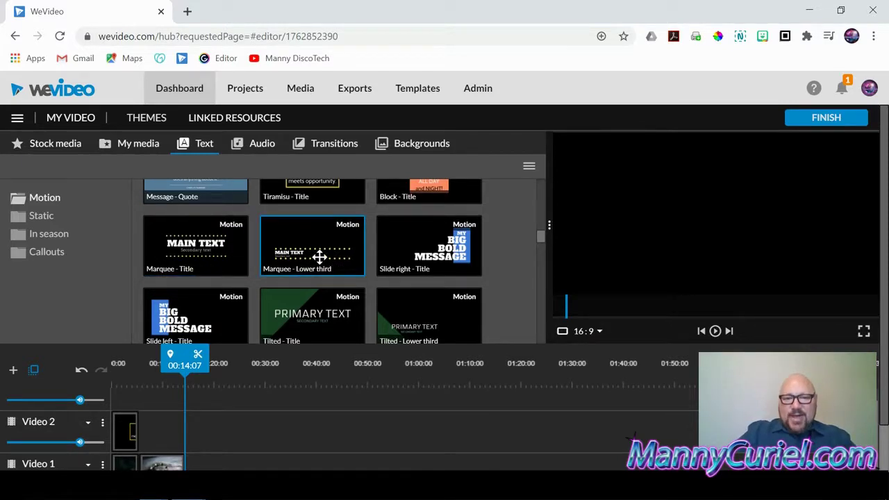
{"action": "scroll", "coordinate": [278, 265], "scroll_direction": "down", "scroll_amount": 1}
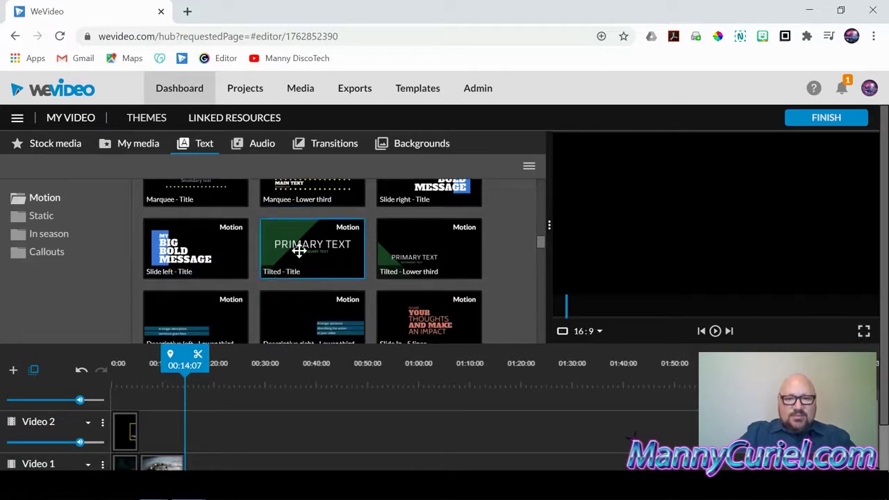
{"action": "scroll", "coordinate": [363, 253], "scroll_direction": "up", "scroll_amount": 1}
{"action": "scroll", "coordinate": [334, 252], "scroll_direction": "up", "scroll_amount": 1}
{"action": "left_click", "coordinate": [327, 252]}
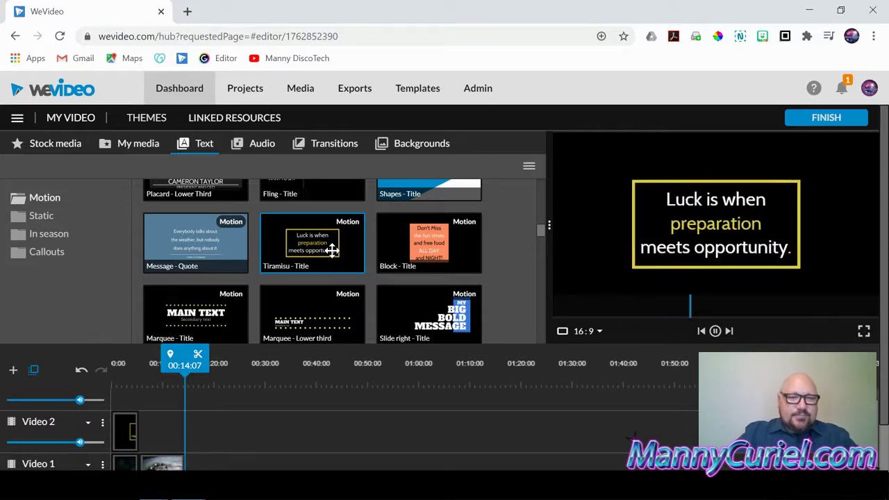
Scroll down the gallery until Line wipe - Lower third is visible
{"action": "scroll", "coordinate": [333, 251], "scroll_direction": "down", "scroll_amount": 1}
{"action": "scroll", "coordinate": [333, 251], "scroll_direction": "down", "scroll_amount": 1}
{"action": "scroll", "coordinate": [333, 251], "scroll_direction": "down", "scroll_amount": 1}
{"action": "scroll", "coordinate": [333, 250], "scroll_direction": "down", "scroll_amount": 1}
{"action": "scroll", "coordinate": [333, 250], "scroll_direction": "down", "scroll_amount": 2}
{"action": "scroll", "coordinate": [337, 250], "scroll_direction": "down", "scroll_amount": 1}
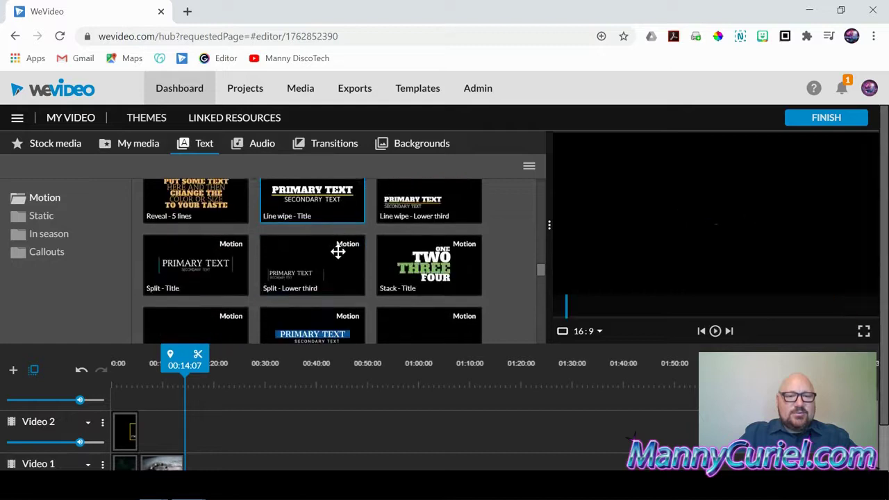
{"action": "scroll", "coordinate": [327, 246], "scroll_direction": "up", "scroll_amount": 1}
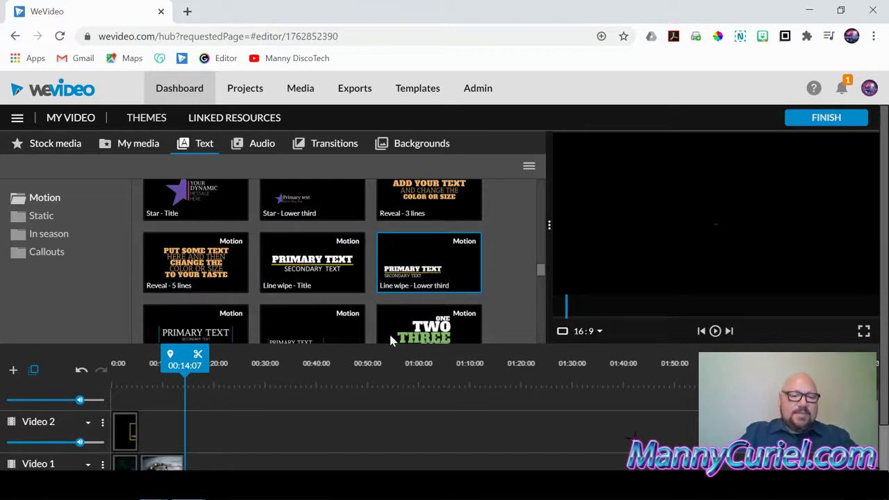
{"action": "scroll", "coordinate": [306, 384], "scroll_direction": "down", "scroll_amount": 1}
With the playhead near 7 s, add Line wipe - Lower third to Video 2 and scrub to preview it
{"action": "left_click_drag", "start_coordinate": [184, 304], "coordinate": [145, 304]}
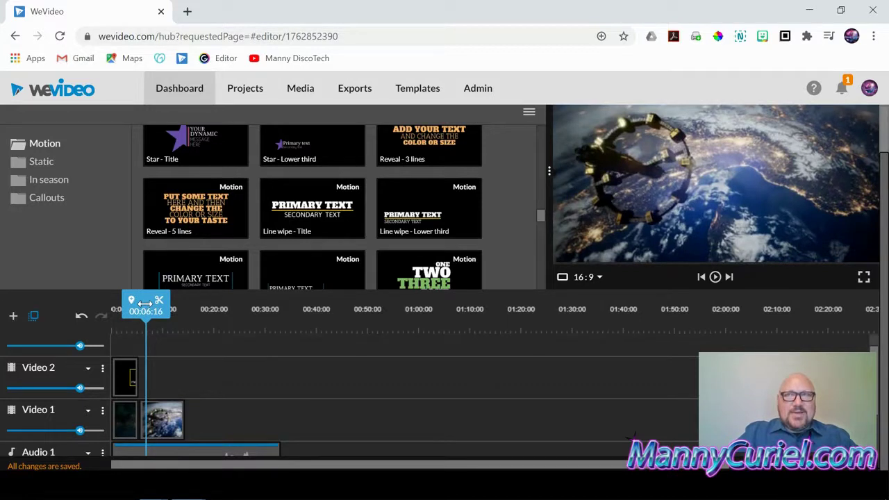
{"action": "left_click_drag", "start_coordinate": [144, 304], "coordinate": [150, 304]}
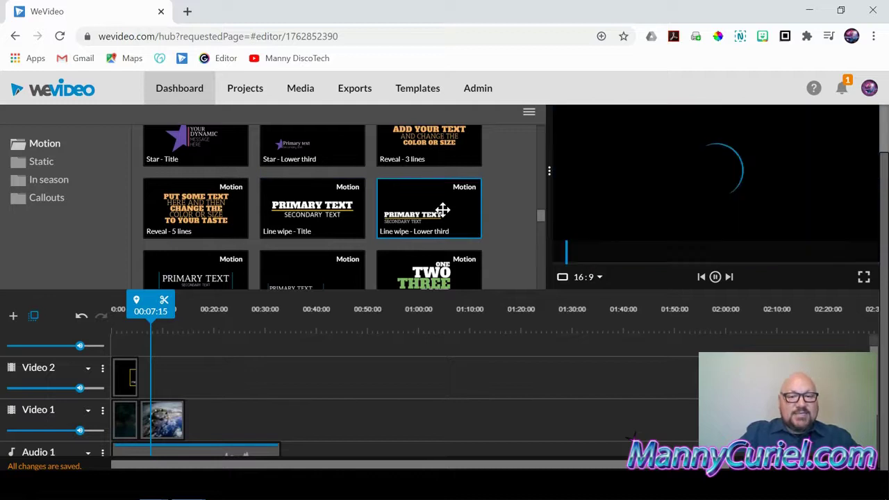
{"action": "left_click_drag", "start_coordinate": [442, 210], "coordinate": [171, 385]}
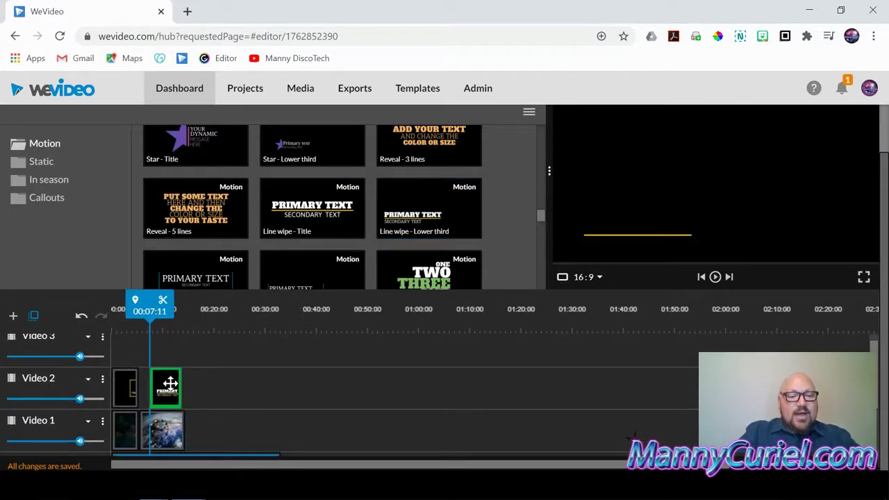
{"action": "left_click_drag", "start_coordinate": [171, 384], "coordinate": [171, 384]}
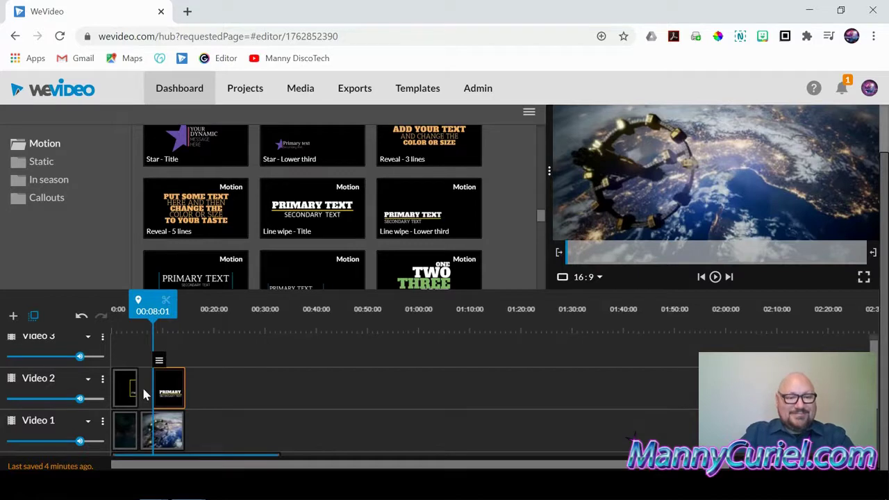
{"action": "left_click", "coordinate": [144, 394]}
{"action": "left_click", "coordinate": [144, 394]}
{"action": "mouse_move", "coordinate": [148, 301]}
{"action": "left_mouse_down"}
{"action": "mouse_move", "coordinate": [132, 301]}
{"action": "mouse_move", "coordinate": [145, 301]}
{"action": "left_mouse_up"}
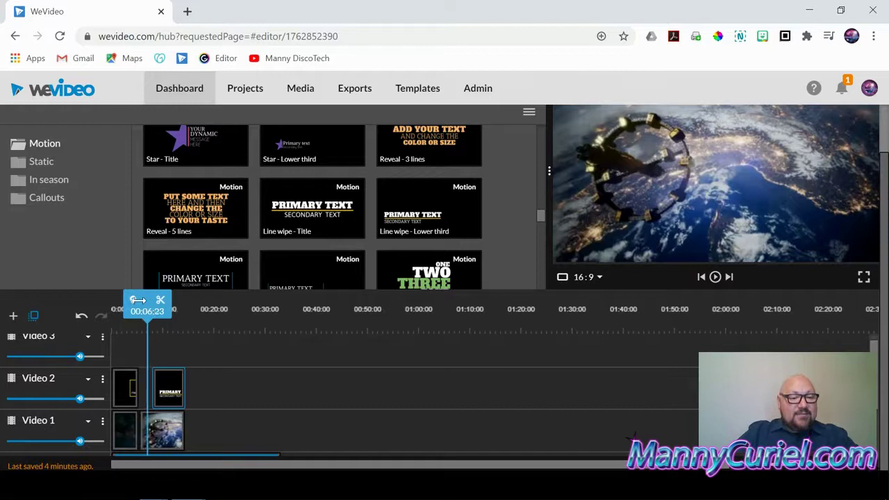
{"action": "left_click_drag", "start_coordinate": [135, 301], "coordinate": [167, 305]}
{"action": "mouse_move", "coordinate": [169, 388]}
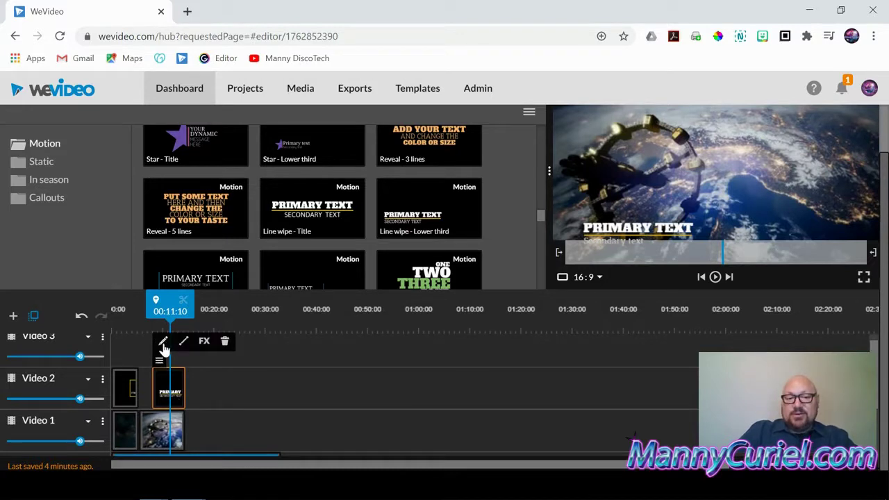
{"action": "mouse_move", "coordinate": [163, 343]}
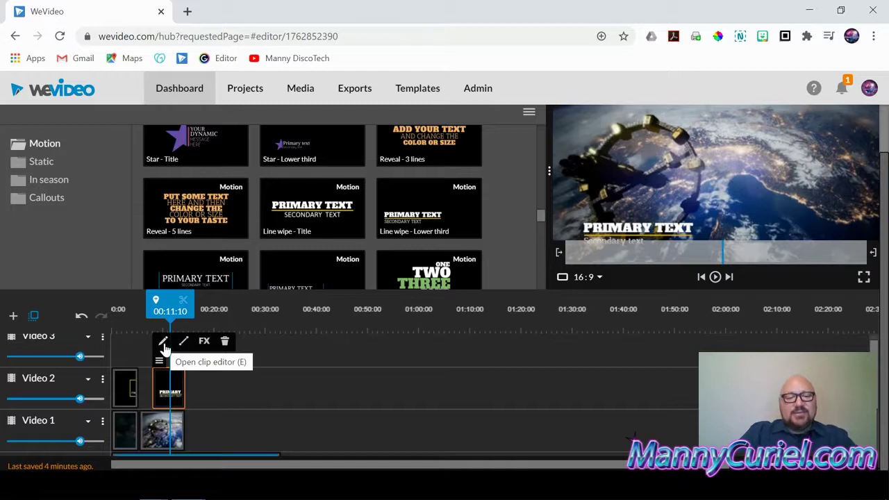
{"action": "scroll", "coordinate": [171, 403], "scroll_direction": "down", "scroll_amount": 1}
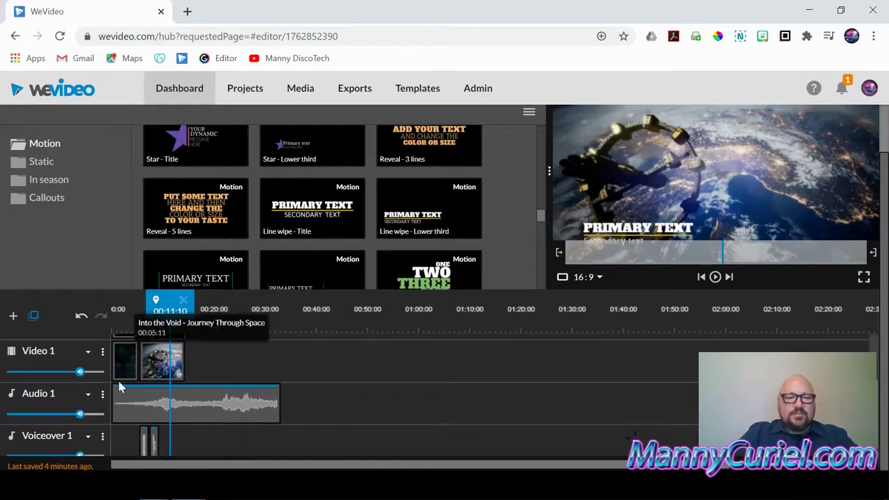
{"action": "scroll", "coordinate": [184, 396], "scroll_direction": "up", "scroll_amount": 1}
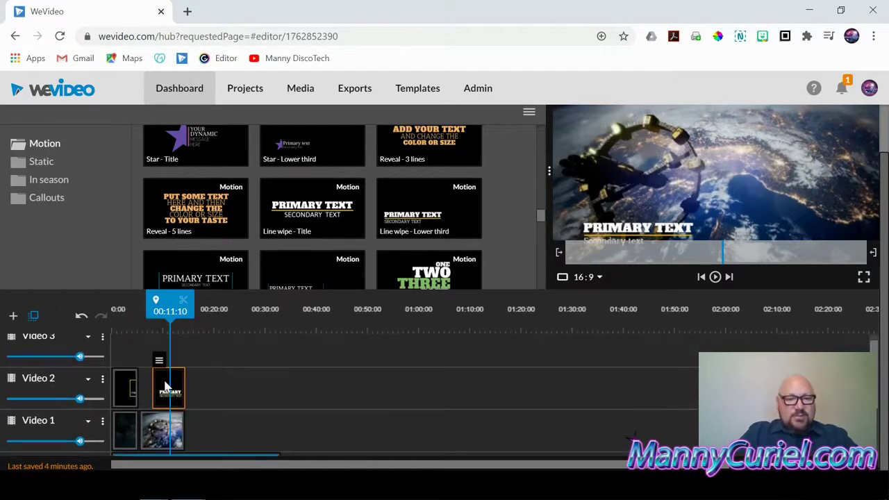
In the Line wipe title's text properties, enter Manny's Ship as the primary text line
{"action": "double_click", "coordinate": [167, 387]}
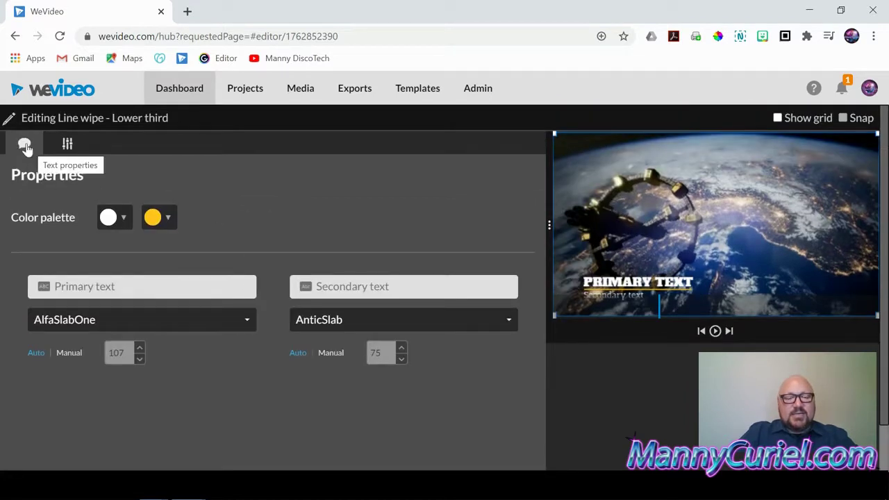
{"action": "left_click", "coordinate": [23, 148]}
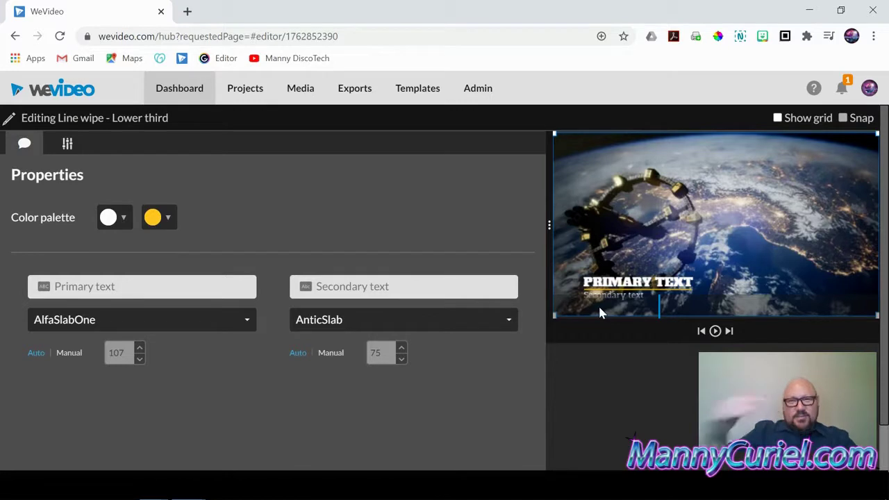
{"action": "left_click", "coordinate": [230, 286]}
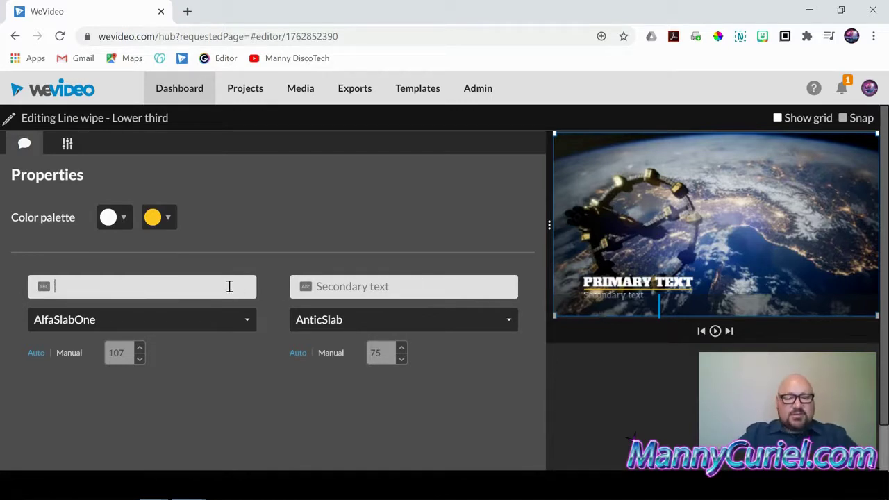
{"action": "type", "text": "Man"}
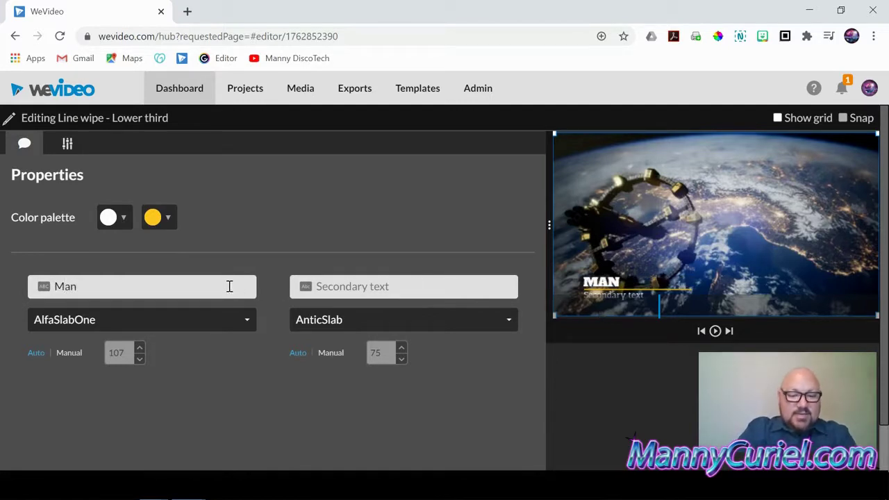
{"action": "type", "text": "ny's Ship"}
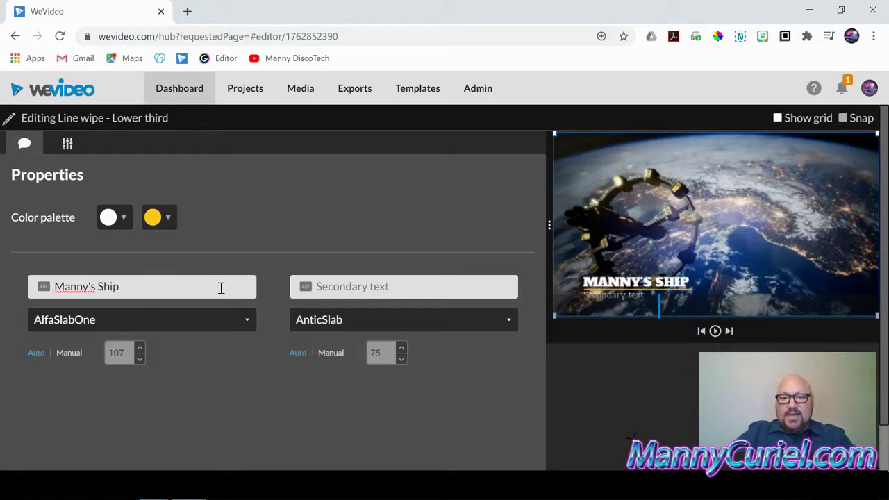
{"action": "left_click", "coordinate": [331, 290]}
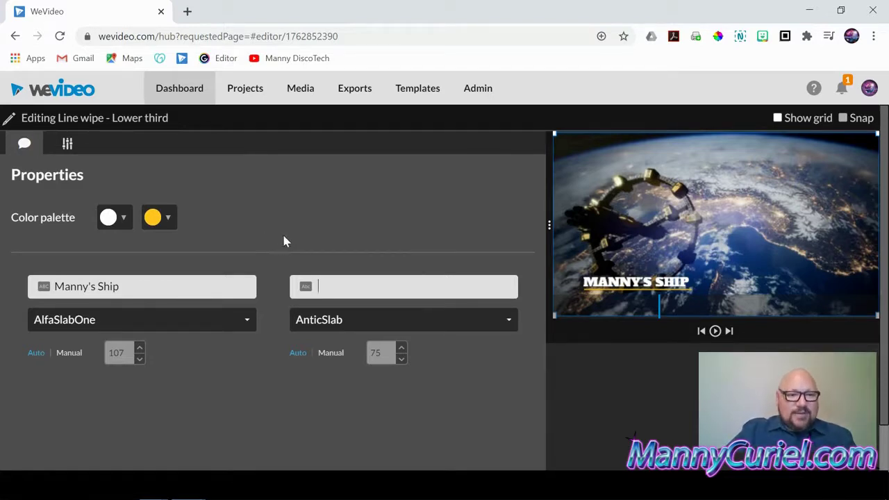
Browse the font list and keep AlfaSlabOne for the title text
{"action": "left_click", "coordinate": [246, 324]}
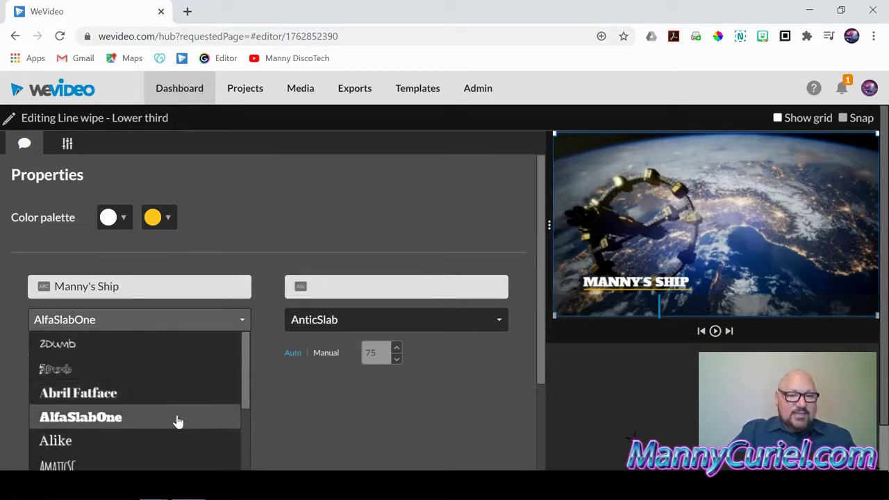
{"action": "scroll", "coordinate": [192, 402], "scroll_direction": "down", "scroll_amount": 2}
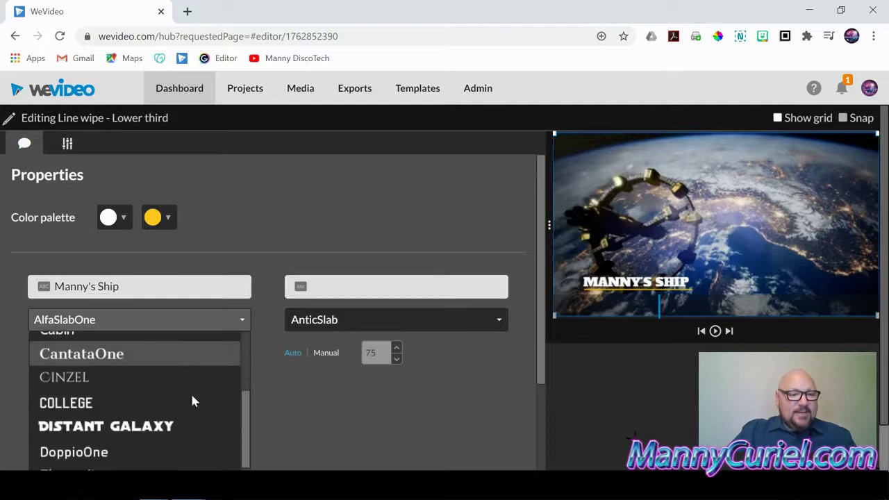
{"action": "scroll", "coordinate": [193, 402], "scroll_direction": "down", "scroll_amount": 2}
{"action": "scroll", "coordinate": [193, 401], "scroll_direction": "down", "scroll_amount": 5}
{"action": "scroll", "coordinate": [193, 402], "scroll_direction": "down", "scroll_amount": 4}
{"action": "scroll", "coordinate": [193, 402], "scroll_direction": "down", "scroll_amount": 2}
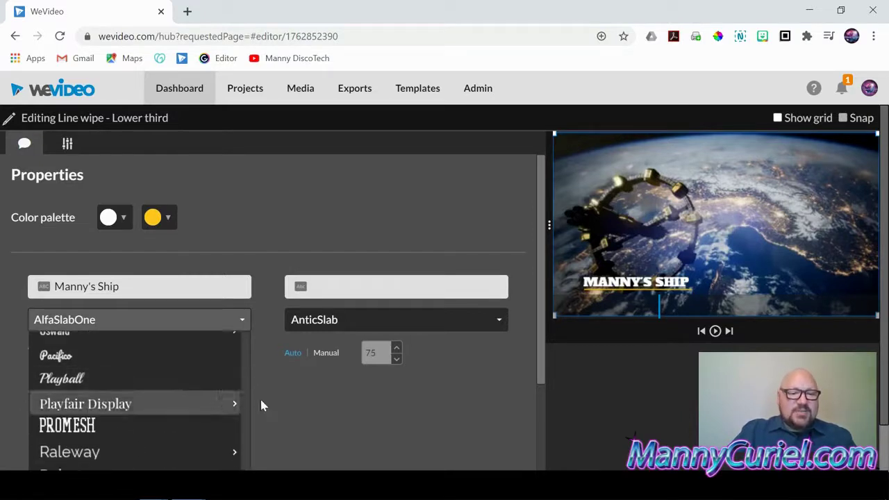
{"action": "left_click", "coordinate": [268, 406]}
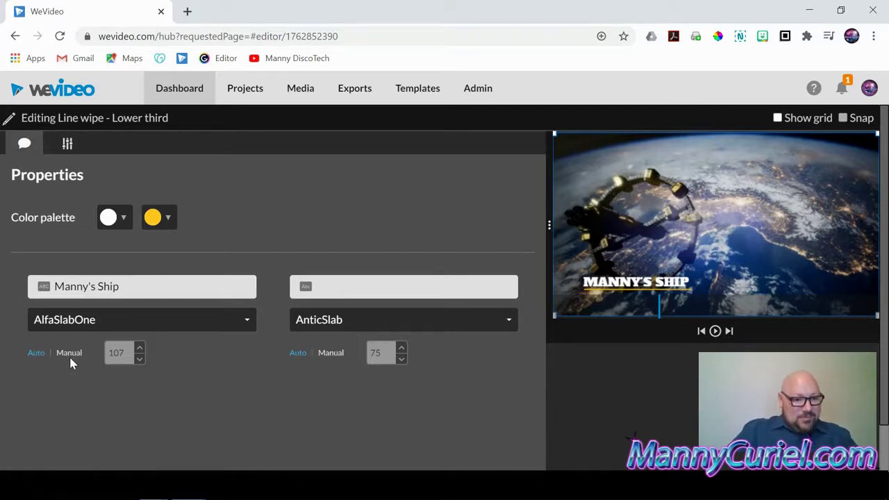
Switch the title text to manual size and settle it back at 107
{"action": "left_click", "coordinate": [69, 355]}
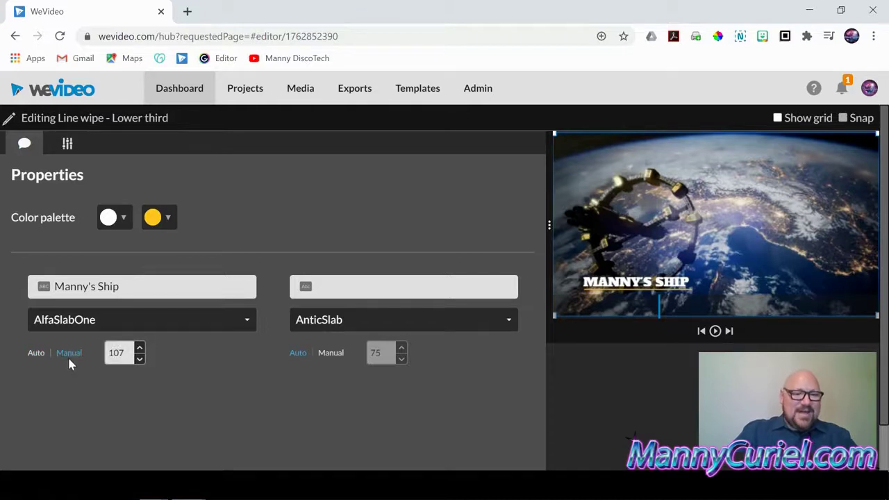
{"action": "left_click", "coordinate": [140, 360]}
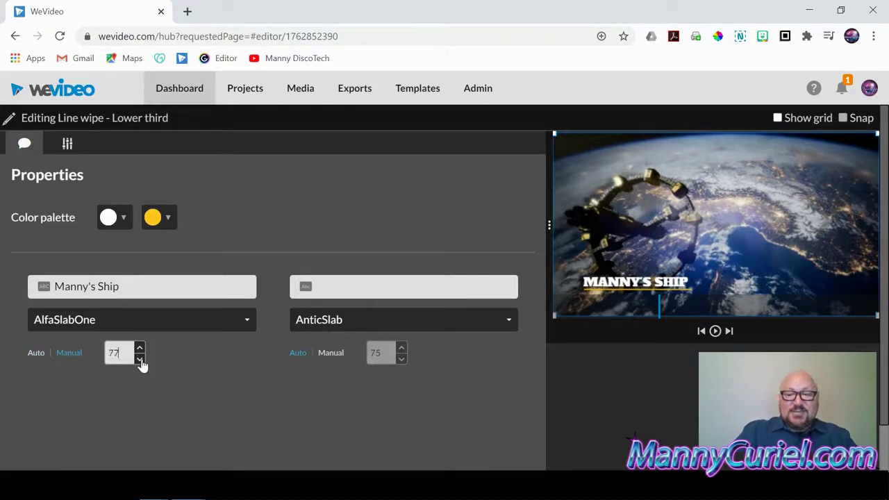
{"action": "left_click", "coordinate": [140, 360]}
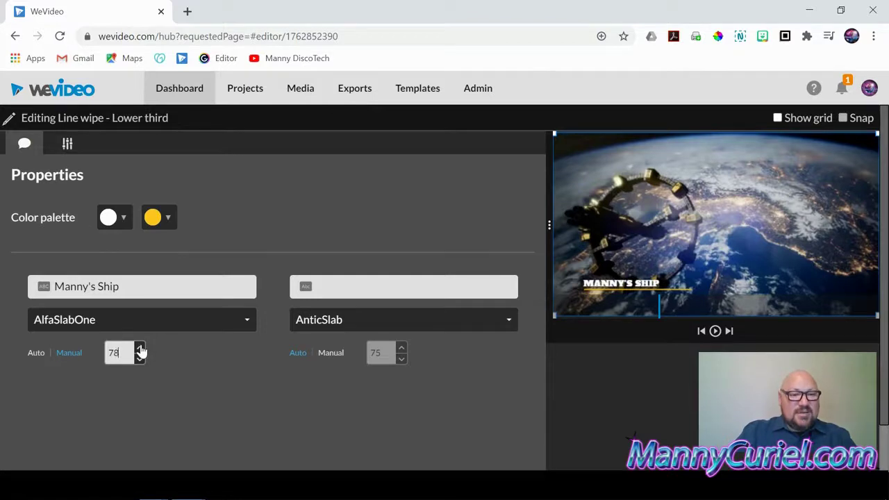
{"action": "left_click", "coordinate": [139, 349]}
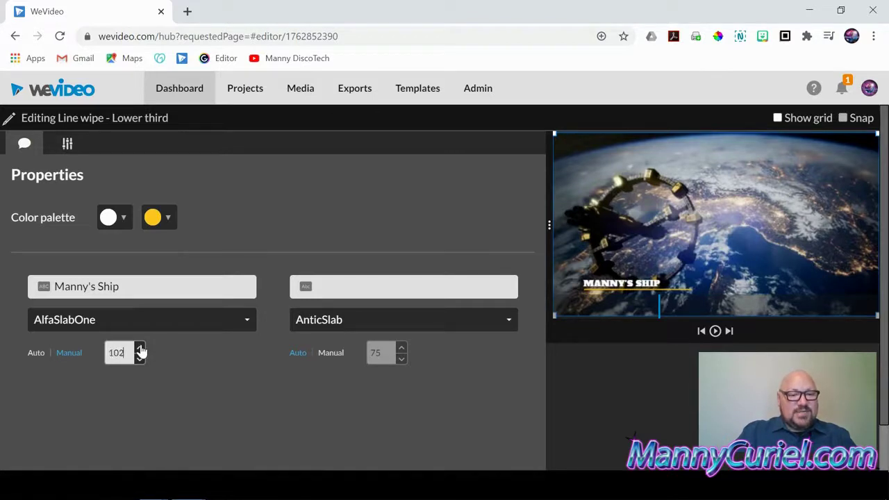
{"action": "left_click", "coordinate": [140, 348]}
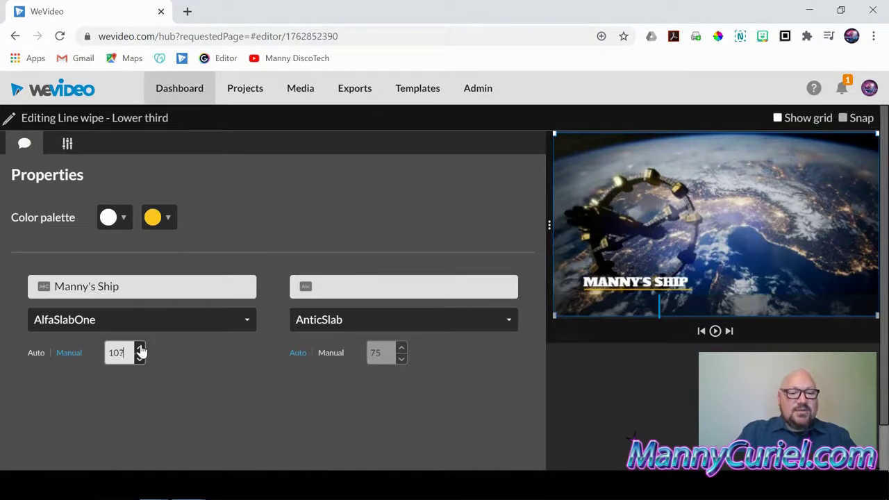
{"action": "left_click", "coordinate": [165, 223]}
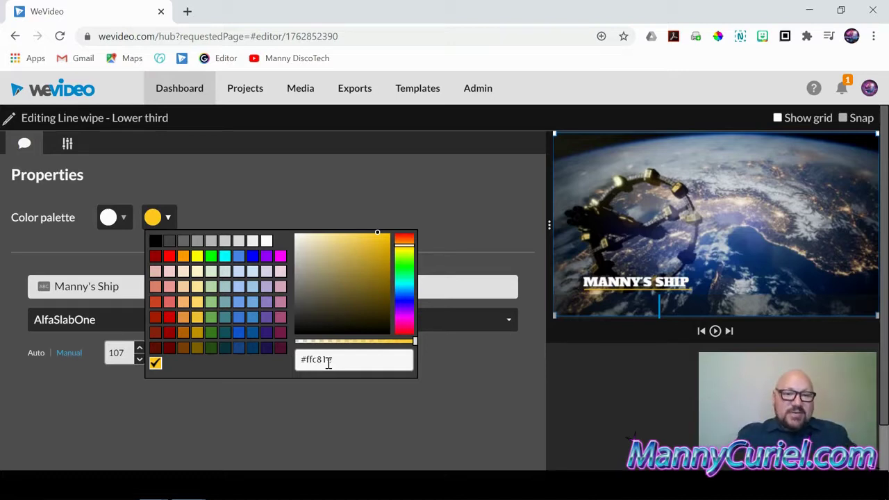
{"action": "left_click", "coordinate": [331, 203]}
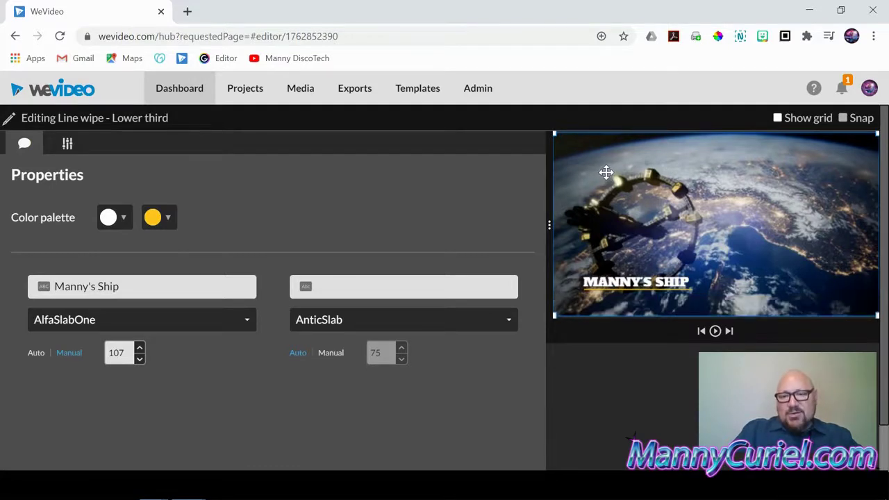
Resize the Manny's Ship title block and drag it into the frame's bottom-right corner
{"action": "left_click_drag", "start_coordinate": [606, 173], "coordinate": [659, 180]}
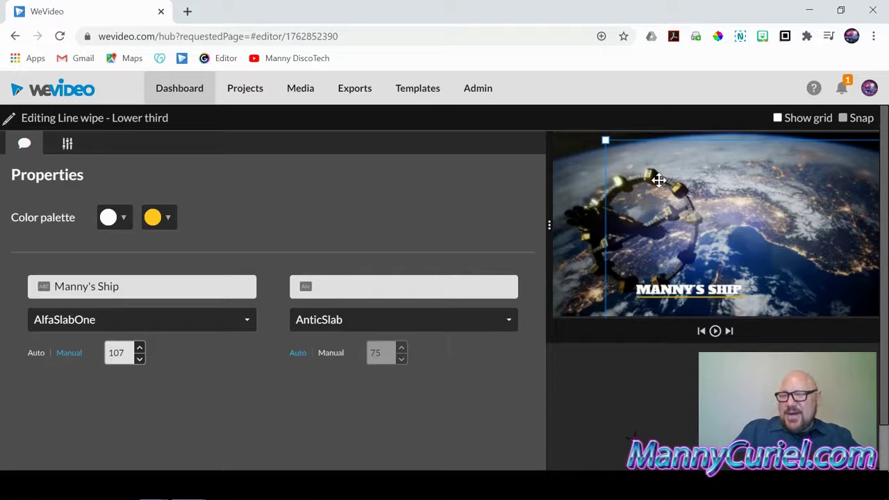
{"action": "mouse_move", "coordinate": [659, 180]}
{"action": "left_mouse_down"}
{"action": "mouse_move", "coordinate": [637, 189]}
{"action": "mouse_move", "coordinate": [635, 181]}
{"action": "left_mouse_up"}
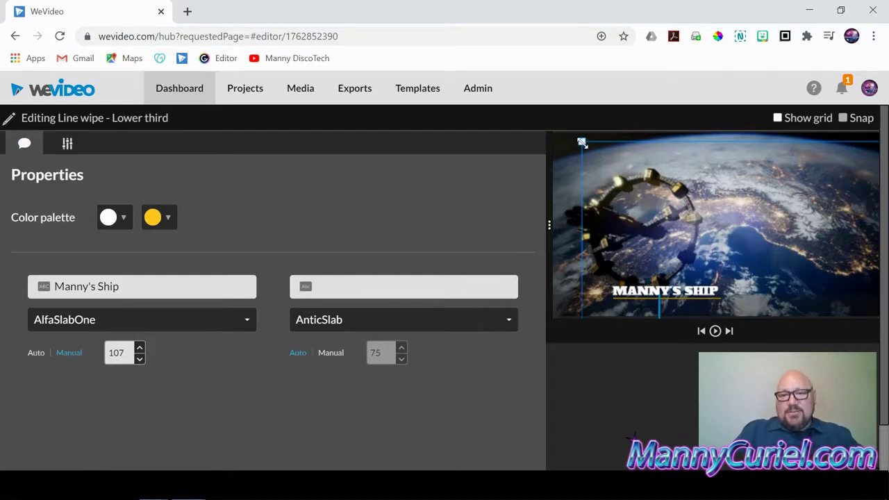
{"action": "mouse_move", "coordinate": [583, 142]}
{"action": "left_mouse_down"}
{"action": "mouse_move", "coordinate": [584, 157]}
{"action": "mouse_move", "coordinate": [556, 137]}
{"action": "mouse_move", "coordinate": [583, 135]}
{"action": "left_mouse_up"}
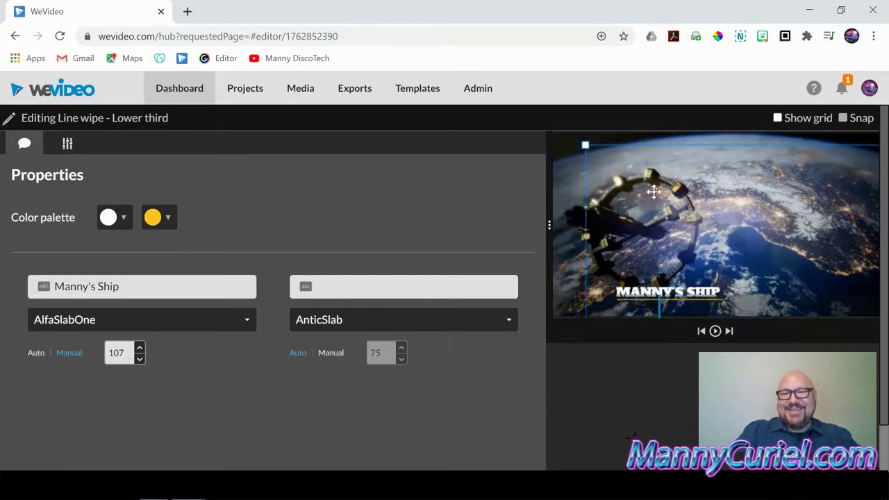
{"action": "mouse_move", "coordinate": [619, 191]}
{"action": "left_mouse_down"}
{"action": "mouse_move", "coordinate": [754, 195]}
{"action": "mouse_move", "coordinate": [761, 207]}
{"action": "left_mouse_up"}
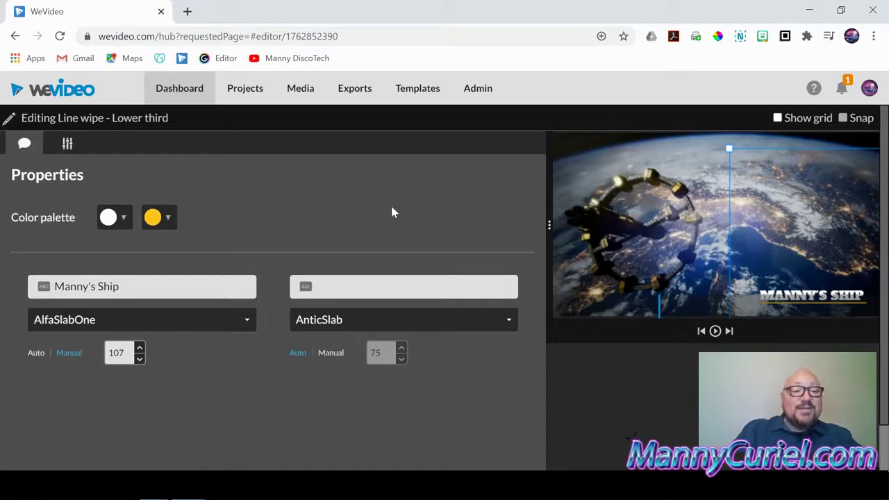
Commit the Manny's Ship lower-third edits with SAVE CHANGES at the bottom of the properties panel
{"action": "scroll", "coordinate": [271, 250], "scroll_direction": "down", "scroll_amount": 2}
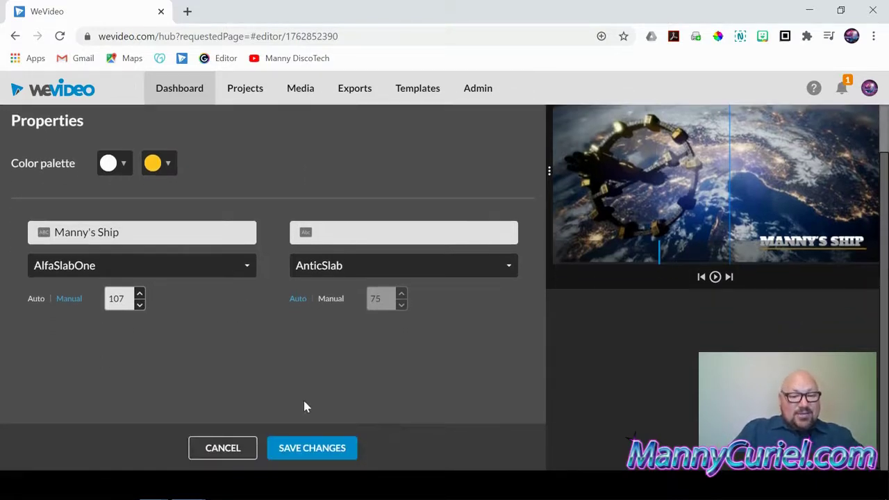
{"action": "scroll", "coordinate": [298, 379], "scroll_direction": "up", "scroll_amount": 2}
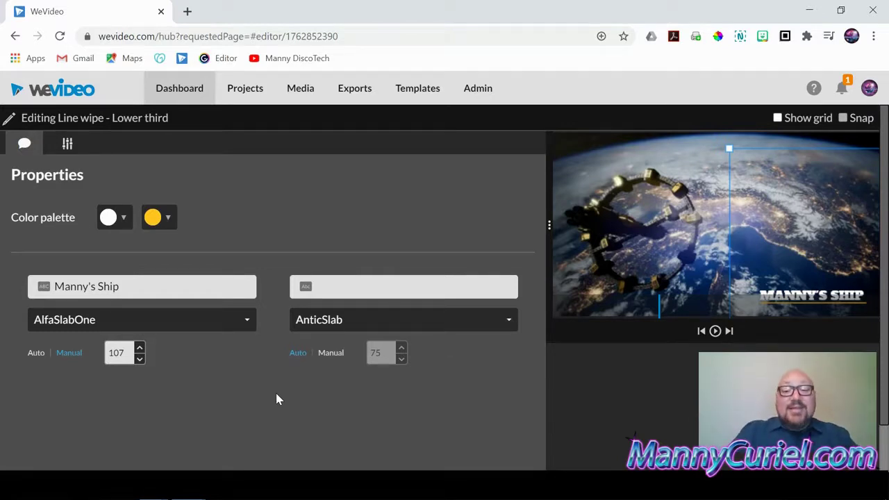
{"action": "scroll", "coordinate": [276, 399], "scroll_direction": "down", "scroll_amount": 1}
{"action": "scroll", "coordinate": [277, 345], "scroll_direction": "up", "scroll_amount": 1}
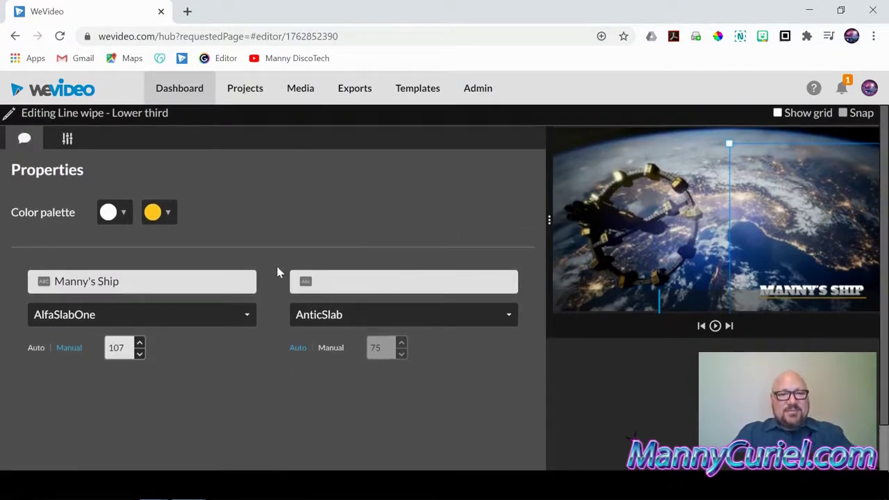
{"action": "scroll", "coordinate": [332, 340], "scroll_direction": "down", "scroll_amount": 1}
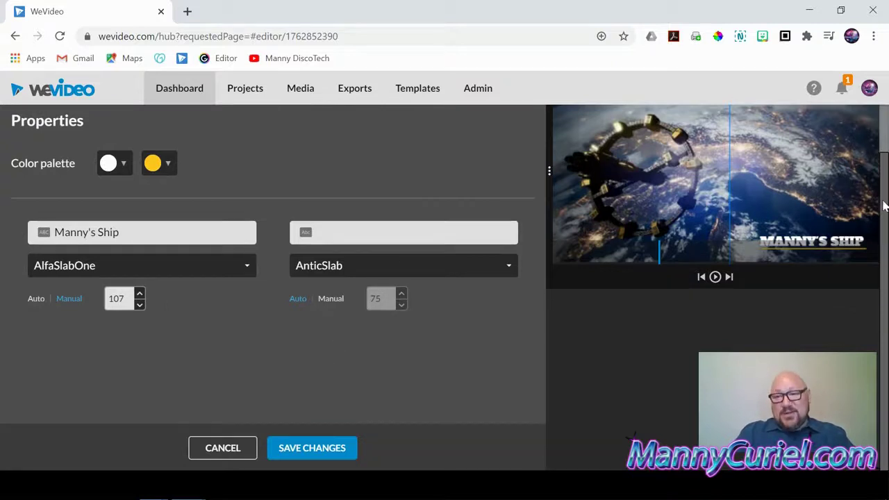
{"action": "scroll", "coordinate": [883, 201], "scroll_direction": "up", "scroll_amount": 1}
{"action": "scroll", "coordinate": [886, 216], "scroll_direction": "down", "scroll_amount": 1}
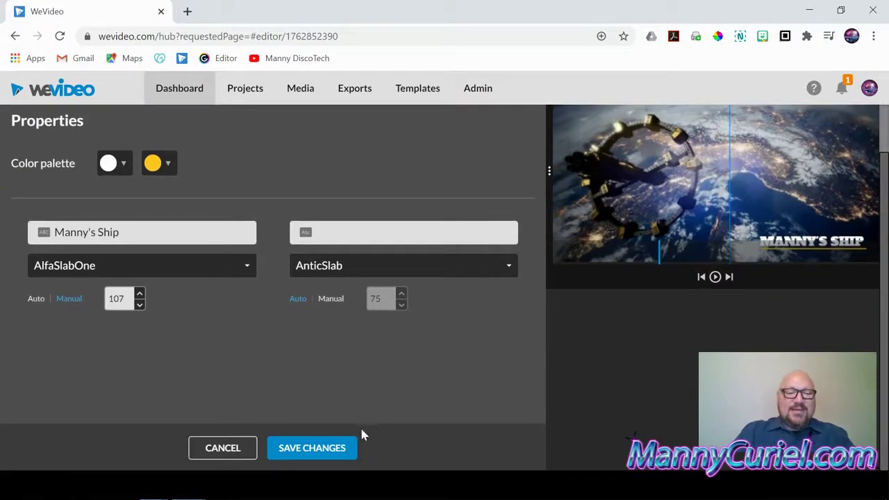
{"action": "left_click", "coordinate": [331, 456]}
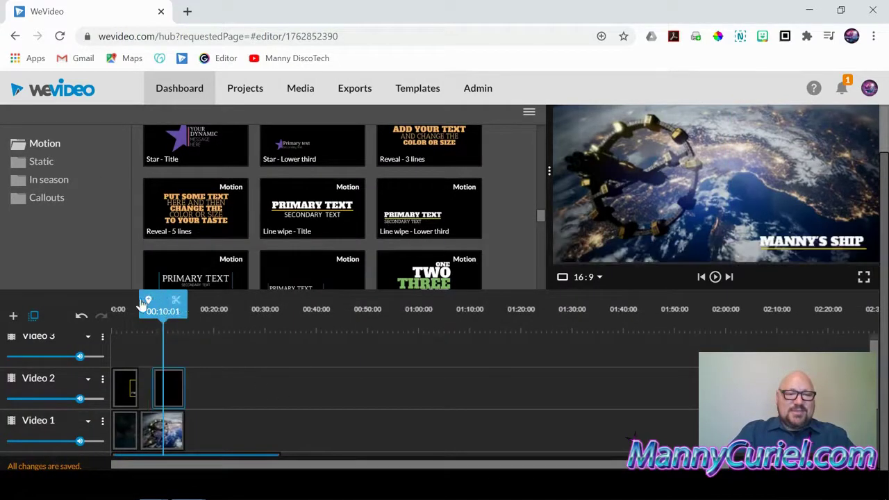
Play the preview from 00:05:00 and pause it again
{"action": "left_click_drag", "start_coordinate": [171, 321], "coordinate": [137, 316]}
{"action": "left_click", "coordinate": [715, 276]}
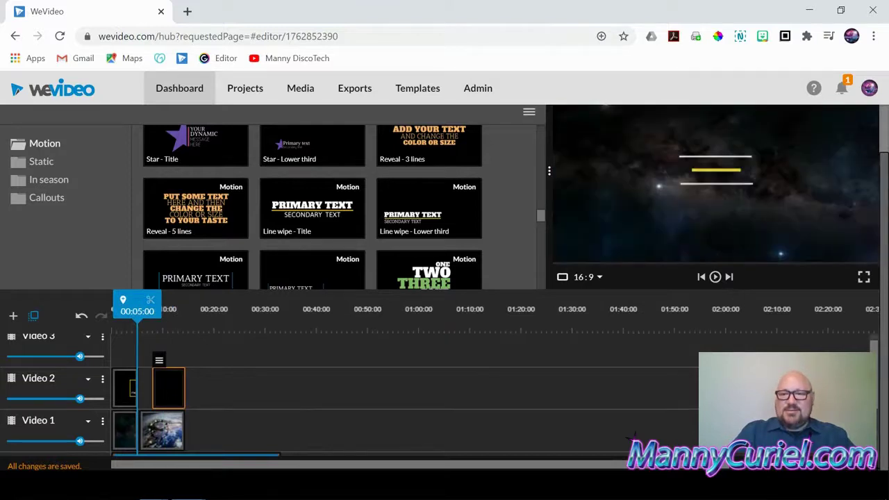
{"action": "scroll", "coordinate": [665, 368], "scroll_direction": "up", "scroll_amount": 1}
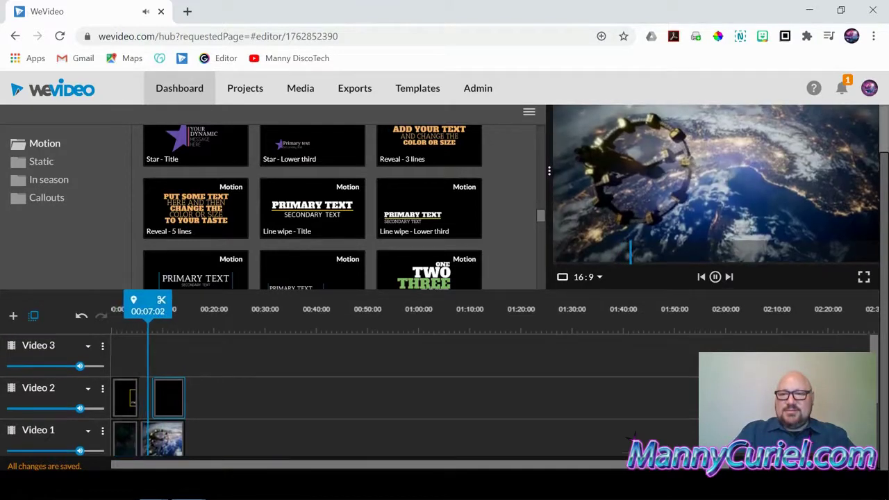
{"action": "scroll", "coordinate": [531, 250], "scroll_direction": "up", "scroll_amount": 2}
{"action": "scroll", "coordinate": [619, 258], "scroll_direction": "up", "scroll_amount": 2}
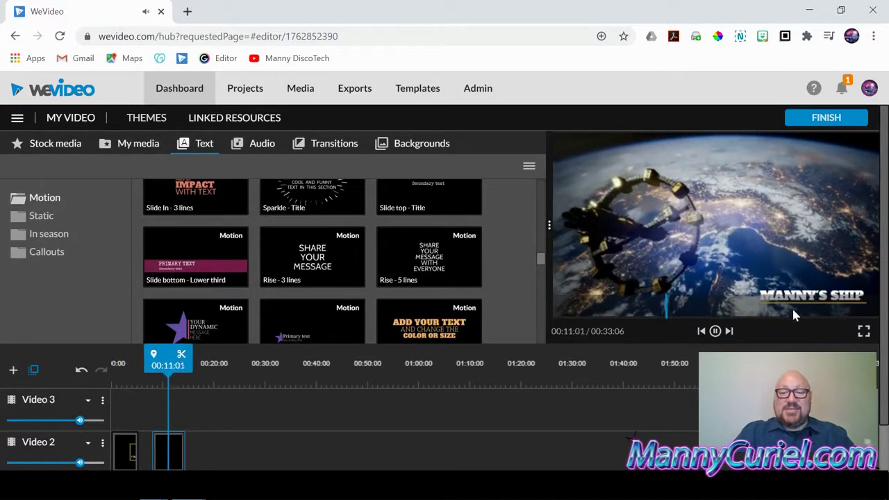
{"action": "left_click", "coordinate": [715, 331]}
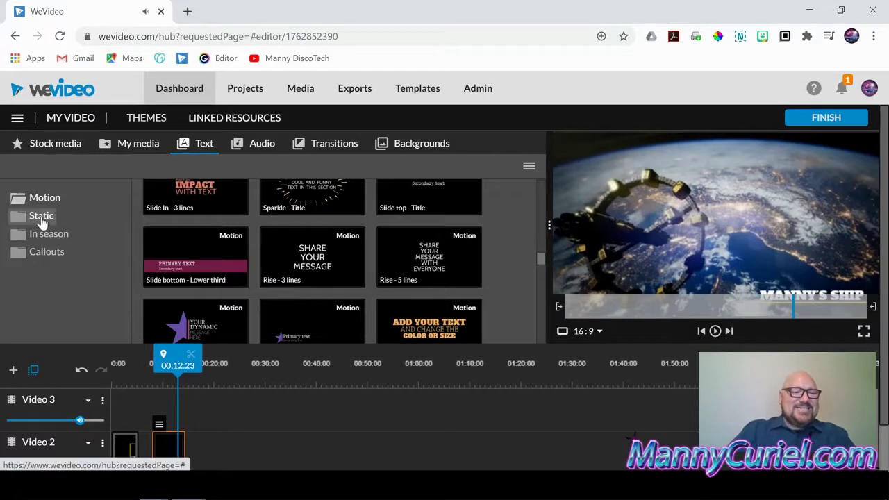
Show the Static title templates and preview Basic text
{"action": "left_click", "coordinate": [41, 218]}
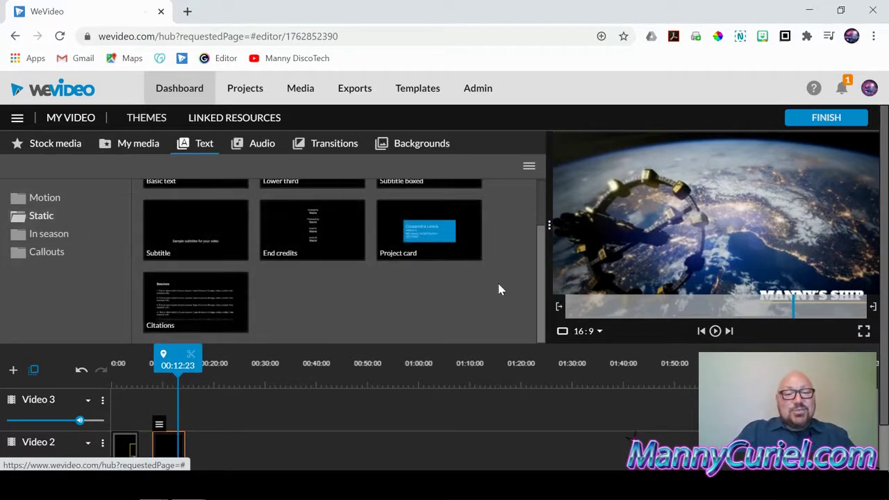
{"action": "scroll", "coordinate": [496, 288], "scroll_direction": "up", "scroll_amount": 3}
{"action": "left_click", "coordinate": [203, 227]}
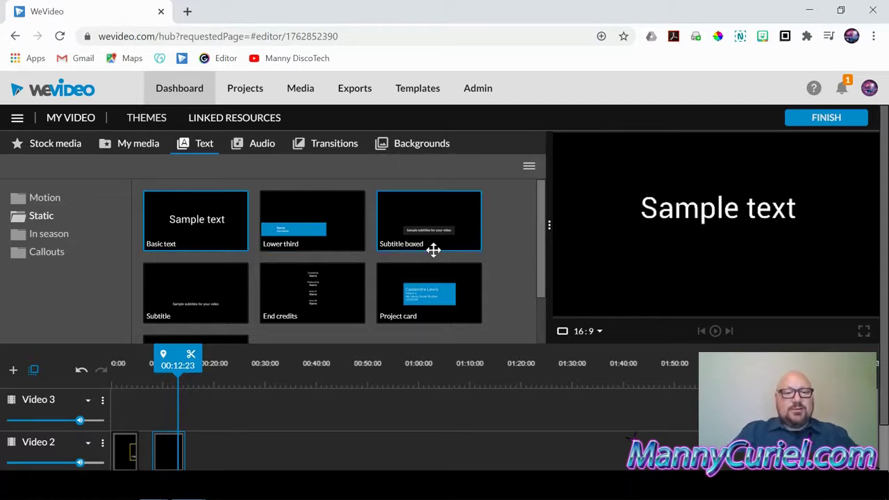
Add the Lower third template to Video 3 and open the clip for editing
{"action": "left_click", "coordinate": [322, 231]}
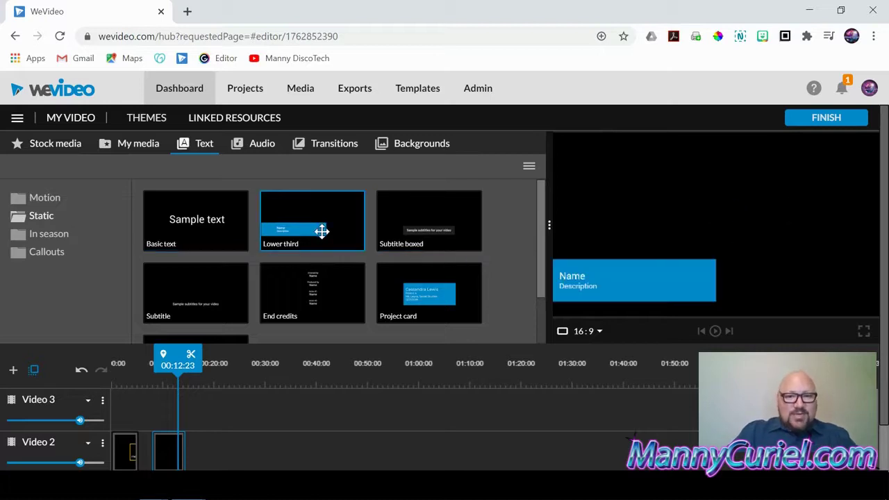
{"action": "left_click_drag", "start_coordinate": [322, 231], "coordinate": [301, 412]}
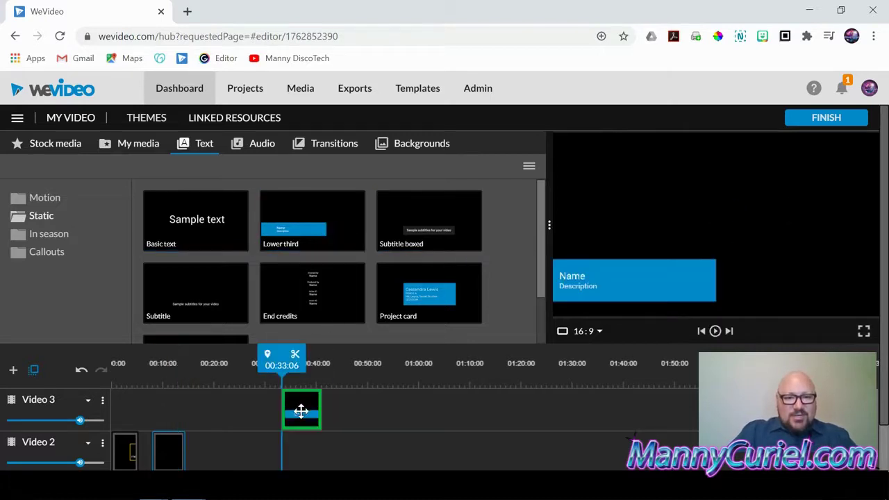
{"action": "left_click", "coordinate": [301, 415]}
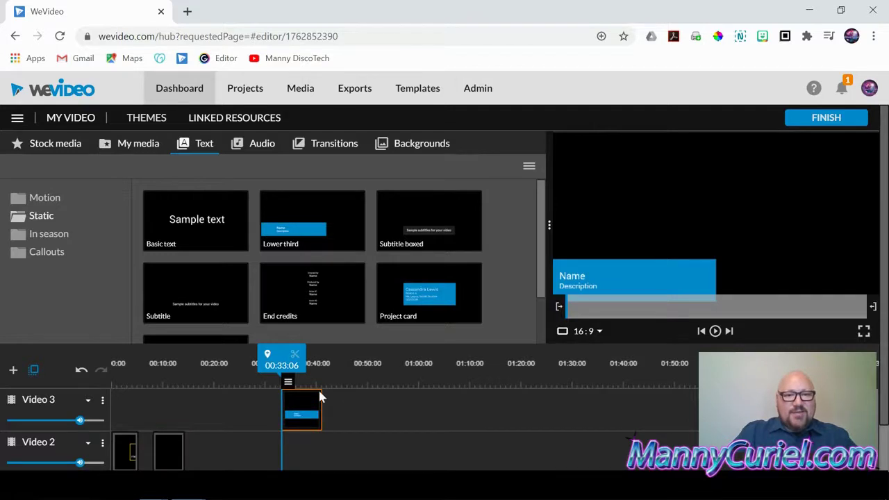
{"action": "double_click", "coordinate": [320, 394]}
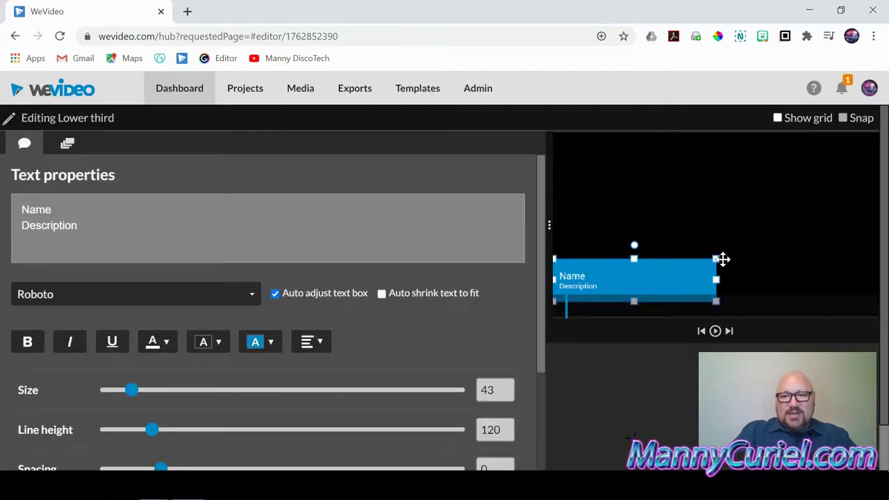
Try resizing the blue box and its background colour, then cancel the edits
{"action": "left_click_drag", "start_coordinate": [716, 259], "coordinate": [791, 195]}
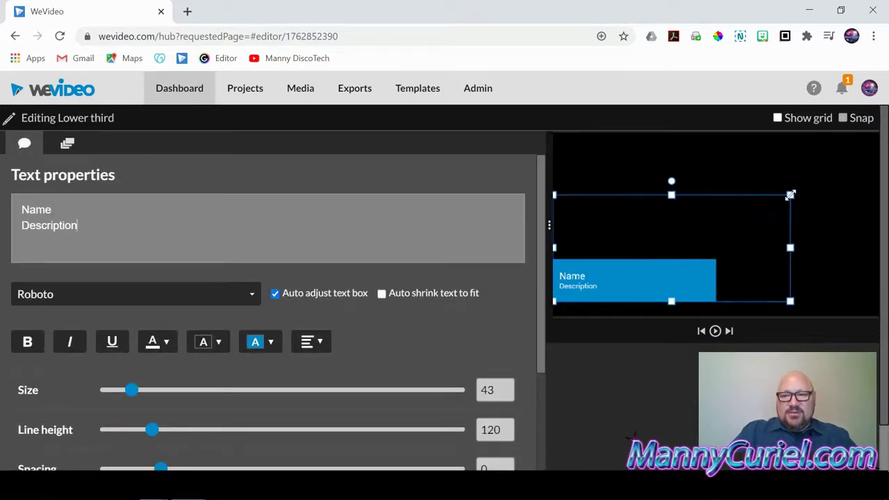
{"action": "mouse_move", "coordinate": [790, 195]}
{"action": "left_mouse_down"}
{"action": "mouse_move", "coordinate": [682, 256]}
{"action": "mouse_move", "coordinate": [657, 162]}
{"action": "mouse_move", "coordinate": [686, 141]}
{"action": "left_mouse_up"}
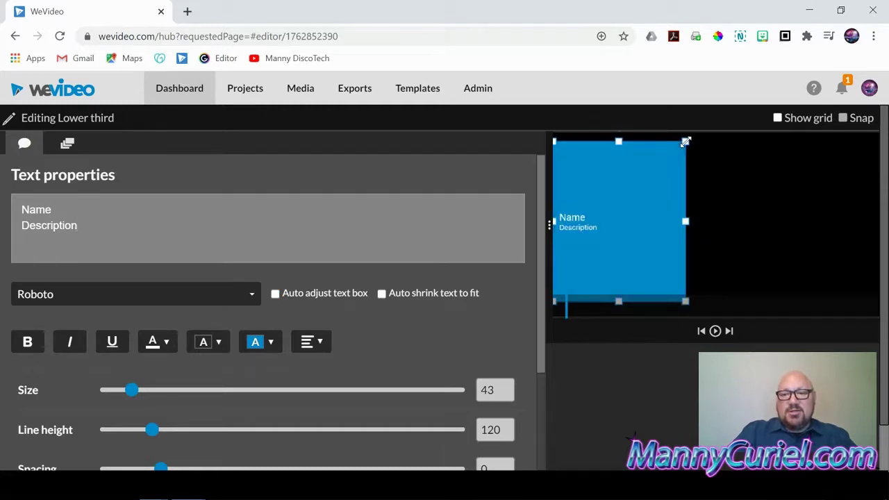
{"action": "mouse_move", "coordinate": [716, 259]}
{"action": "left_mouse_down"}
{"action": "mouse_move", "coordinate": [849, 249]}
{"action": "mouse_move", "coordinate": [770, 196]}
{"action": "left_mouse_up"}
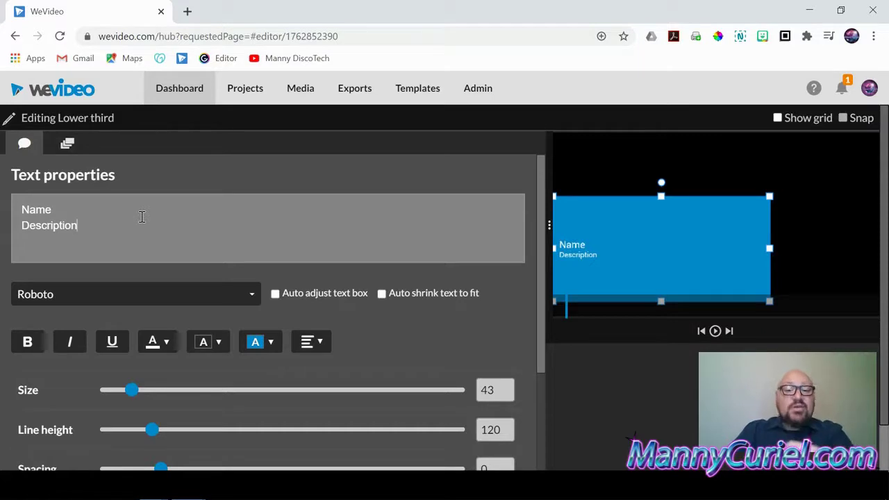
{"action": "left_click", "coordinate": [271, 344]}
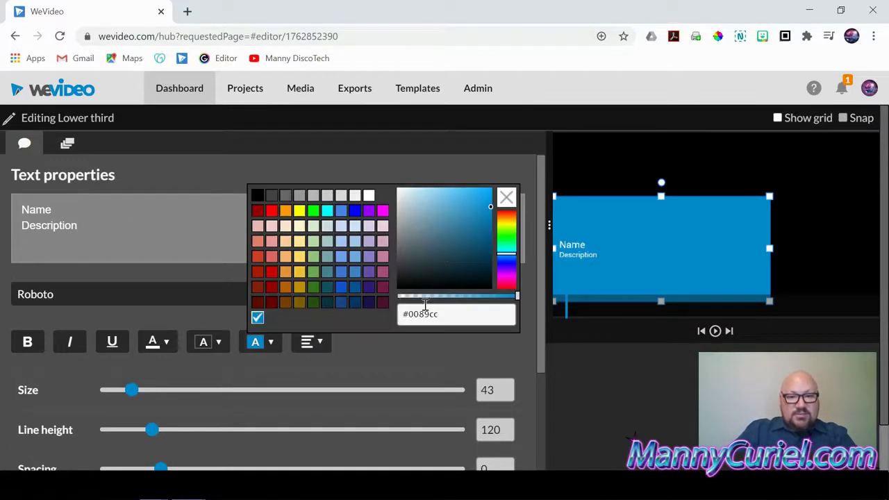
{"action": "left_click", "coordinate": [399, 357]}
{"action": "scroll", "coordinate": [368, 319], "scroll_direction": "down", "scroll_amount": 3}
{"action": "scroll", "coordinate": [274, 431], "scroll_direction": "down", "scroll_amount": 2}
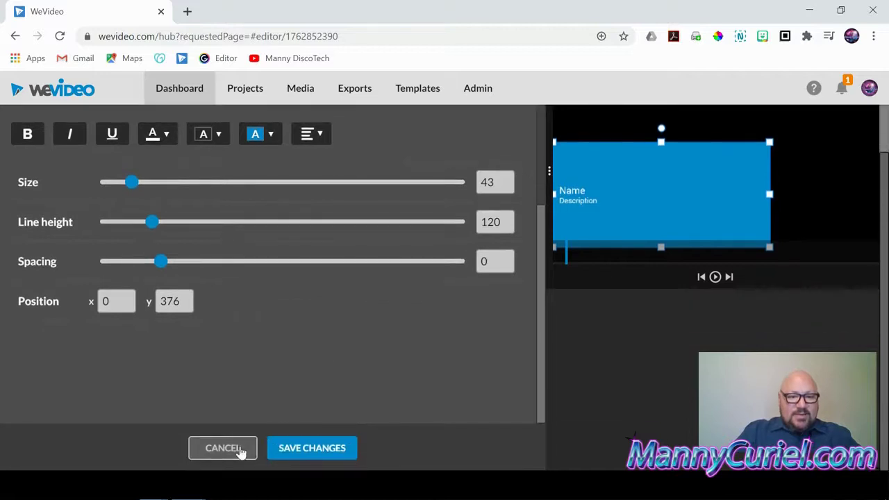
{"action": "left_click", "coordinate": [326, 448]}
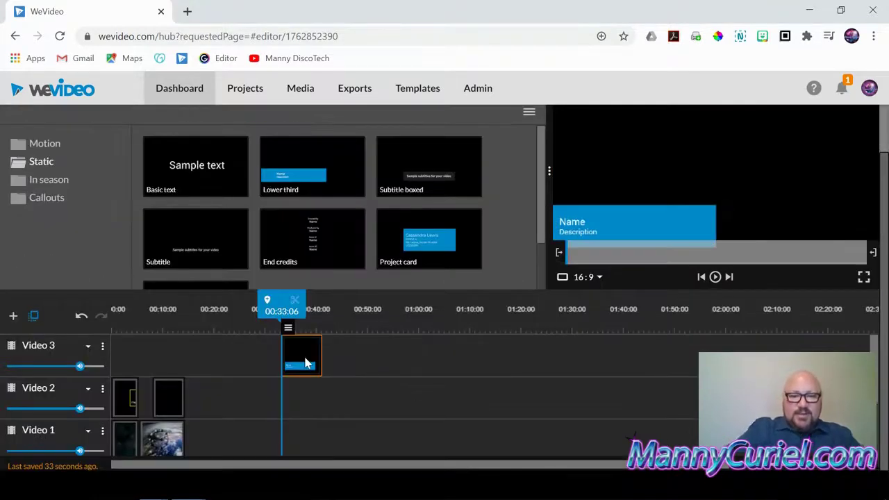
Delete the Video 3 lower-third clip, browse the Static templates and preview Basic text
{"action": "key", "text": "Delete"}
{"action": "scroll", "coordinate": [311, 223], "scroll_direction": "up", "scroll_amount": 1}
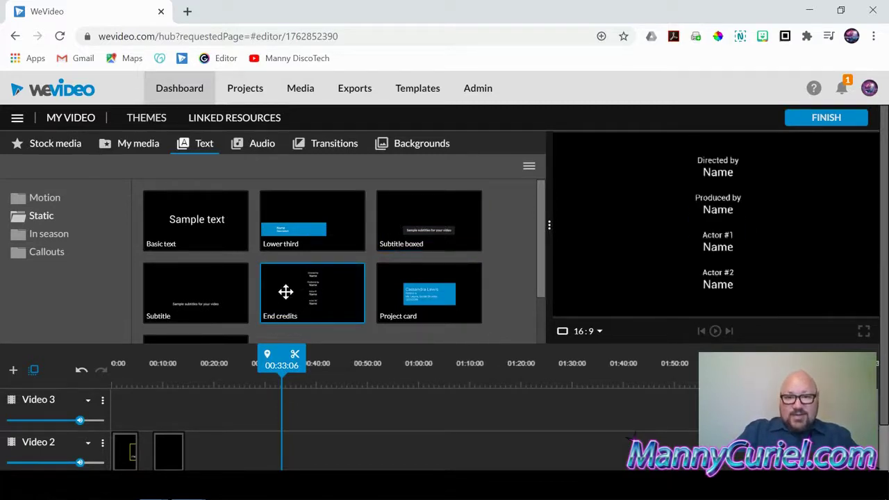
{"action": "scroll", "coordinate": [292, 296], "scroll_direction": "down", "scroll_amount": 1}
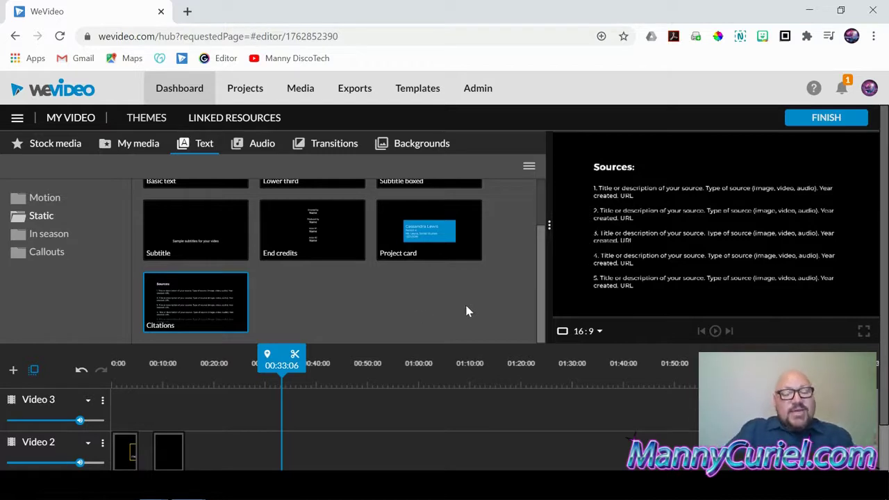
{"action": "scroll", "coordinate": [501, 308], "scroll_direction": "up", "scroll_amount": 2}
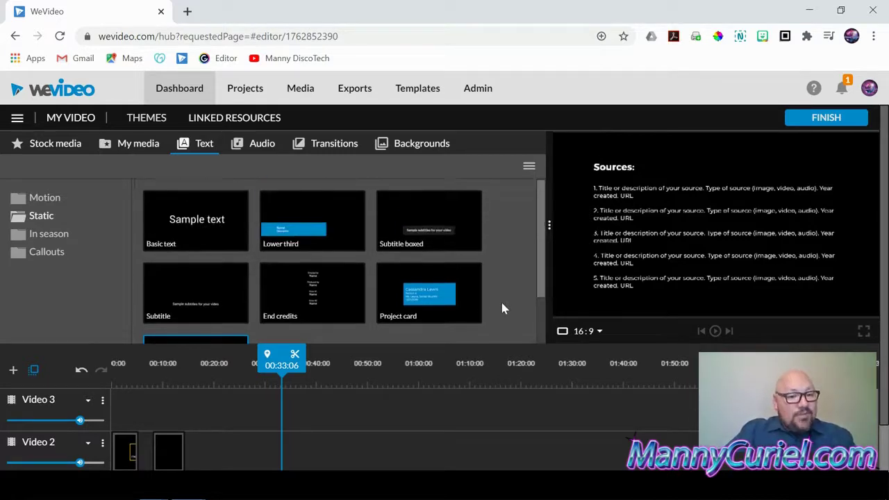
{"action": "left_click", "coordinate": [193, 232]}
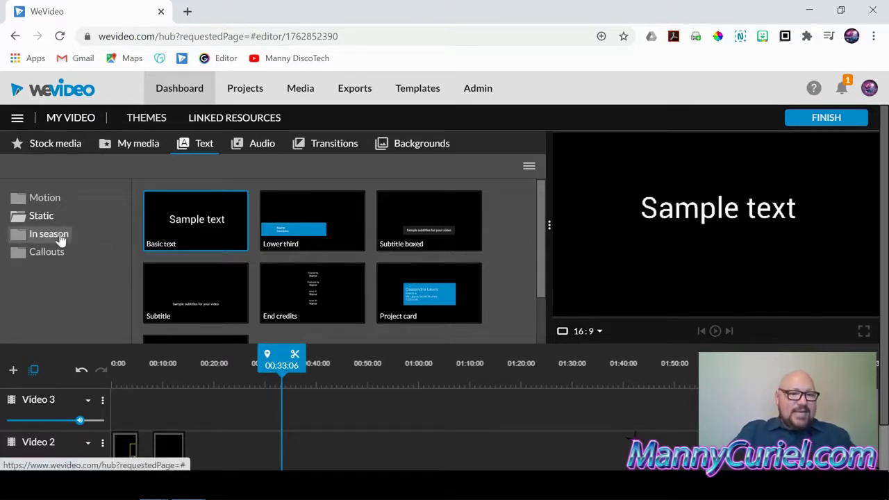
Show the In season templates and preview the US Independence Day title
{"action": "left_click", "coordinate": [118, 241]}
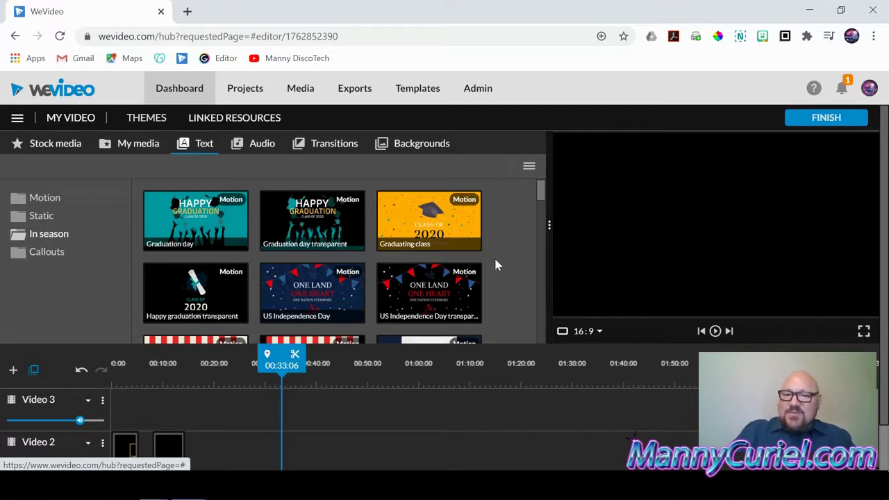
{"action": "scroll", "coordinate": [497, 265], "scroll_direction": "down", "scroll_amount": 1}
{"action": "scroll", "coordinate": [504, 267], "scroll_direction": "up", "scroll_amount": 1}
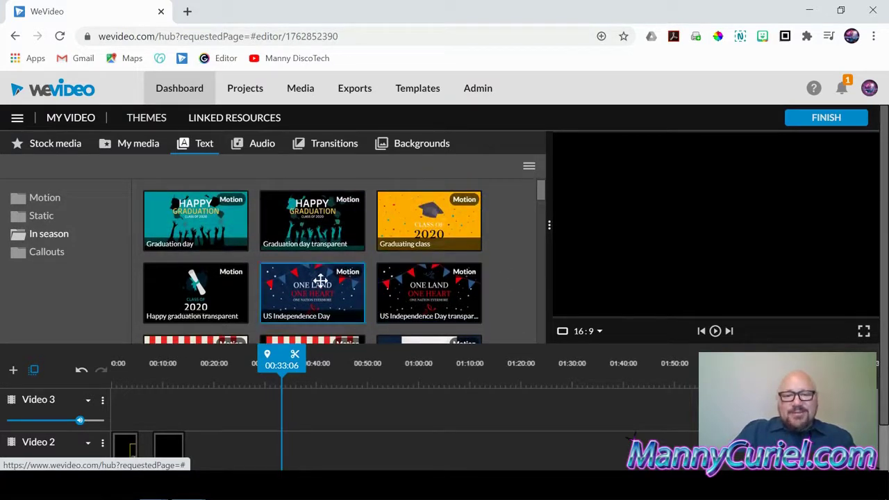
{"action": "left_click", "coordinate": [319, 285]}
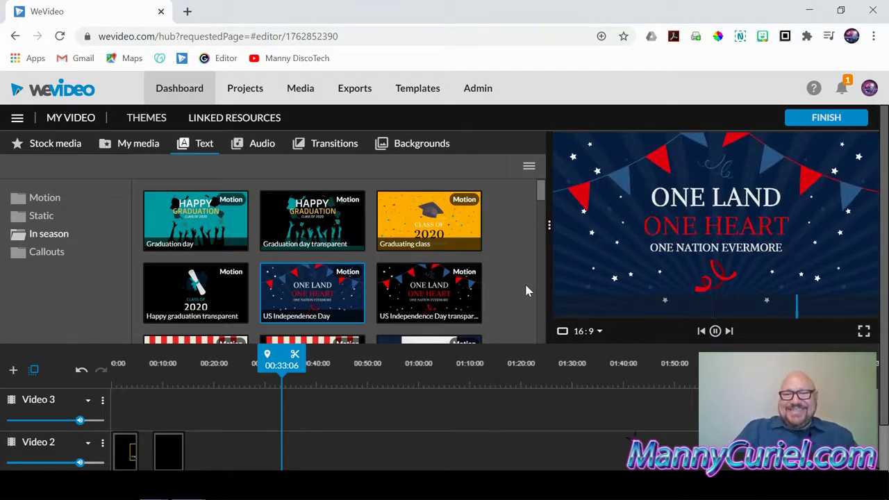
Preview the Mother's Day transparent and Mother's Day title templates
{"action": "scroll", "coordinate": [514, 288], "scroll_direction": "down", "scroll_amount": 2}
{"action": "scroll", "coordinate": [504, 295], "scroll_direction": "down", "scroll_amount": 4}
{"action": "scroll", "coordinate": [507, 296], "scroll_direction": "down", "scroll_amount": 1}
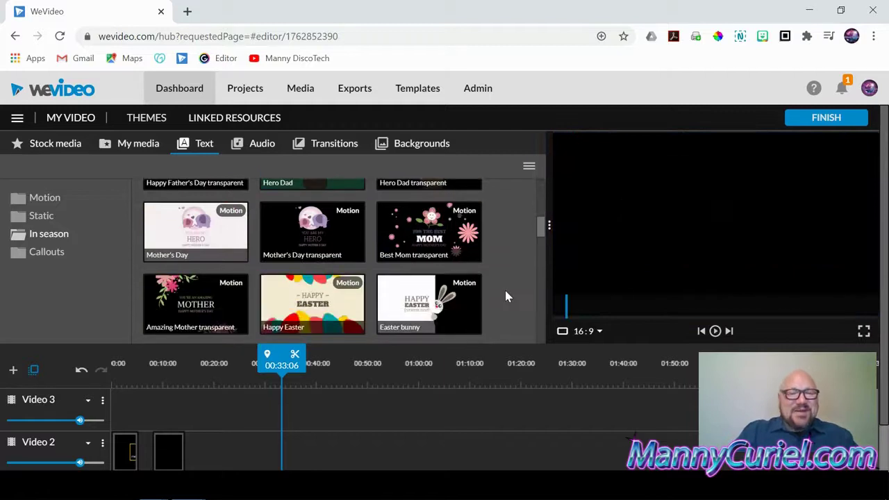
{"action": "left_click", "coordinate": [314, 239]}
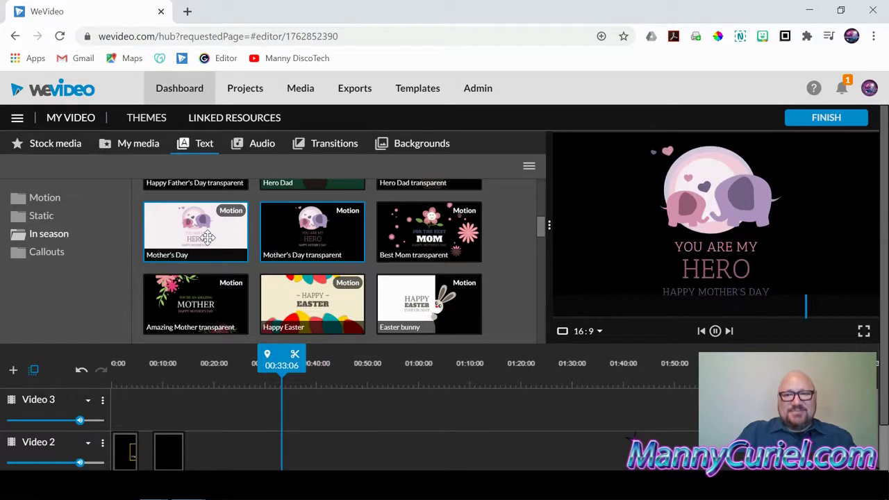
{"action": "left_click", "coordinate": [235, 239]}
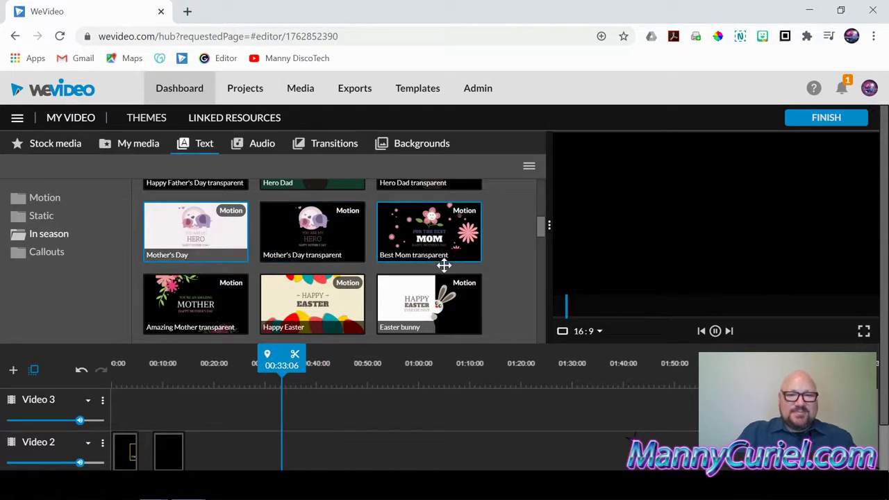
Scroll through the Halloween, Thanksgiving and Happy New Year title designs
{"action": "scroll", "coordinate": [514, 262], "scroll_direction": "down", "scroll_amount": 2}
{"action": "scroll", "coordinate": [515, 262], "scroll_direction": "down", "scroll_amount": 2}
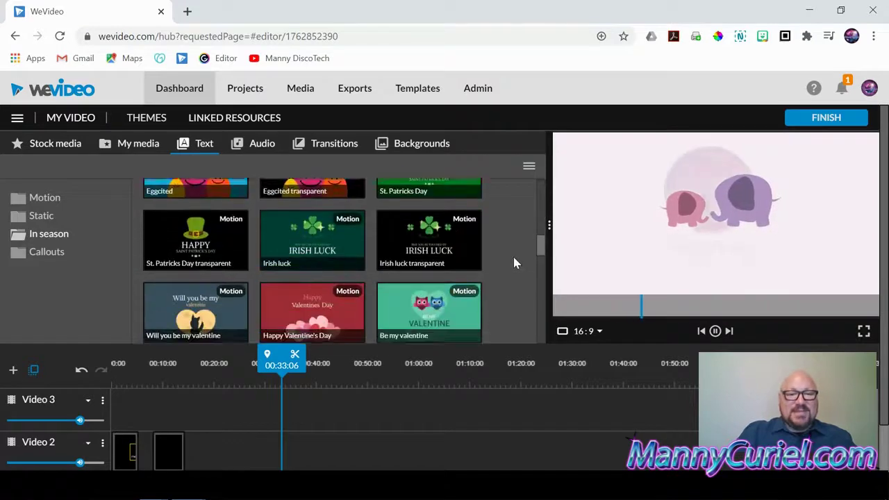
{"action": "scroll", "coordinate": [515, 262], "scroll_direction": "down", "scroll_amount": 2}
{"action": "scroll", "coordinate": [514, 262], "scroll_direction": "down", "scroll_amount": 1}
{"action": "scroll", "coordinate": [515, 262], "scroll_direction": "down", "scroll_amount": 1}
{"action": "scroll", "coordinate": [515, 263], "scroll_direction": "down", "scroll_amount": 2}
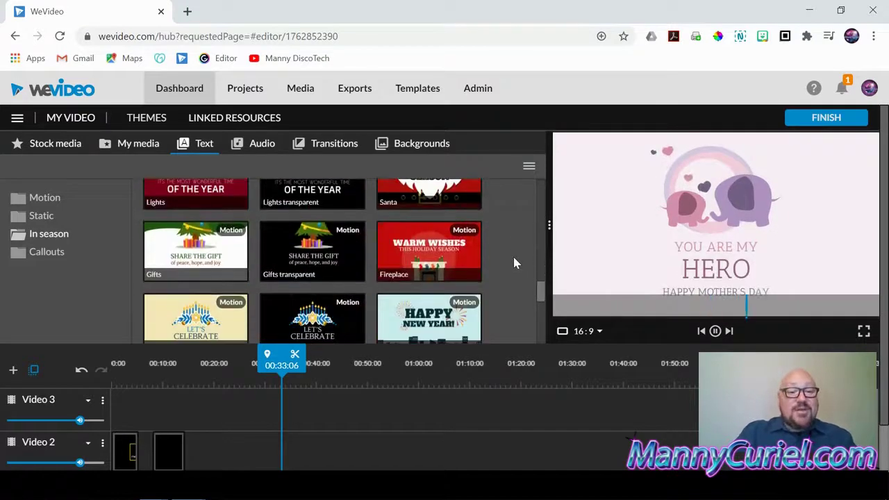
{"action": "scroll", "coordinate": [515, 264], "scroll_direction": "down", "scroll_amount": 3}
{"action": "scroll", "coordinate": [512, 263], "scroll_direction": "down", "scroll_amount": 1}
{"action": "scroll", "coordinate": [509, 254], "scroll_direction": "down", "scroll_amount": 2}
{"action": "scroll", "coordinate": [511, 257], "scroll_direction": "down", "scroll_amount": 1}
{"action": "scroll", "coordinate": [303, 238], "scroll_direction": "up", "scroll_amount": 1}
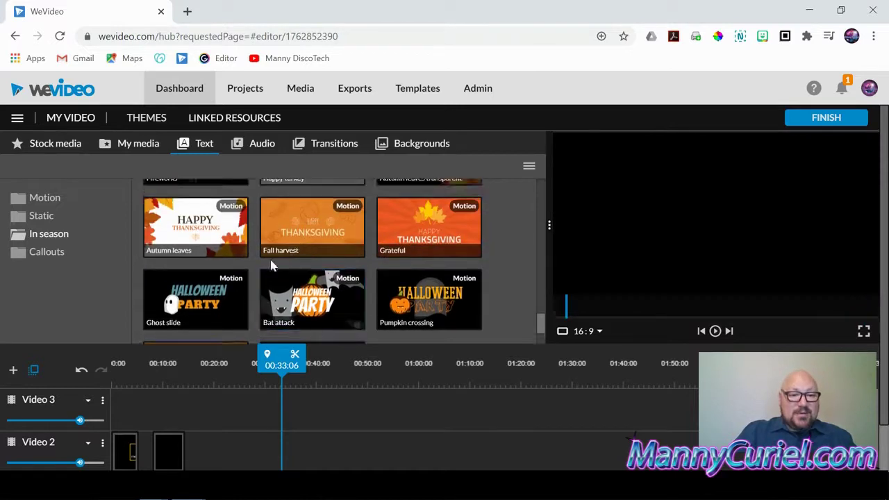
{"action": "scroll", "coordinate": [336, 273], "scroll_direction": "up", "scroll_amount": 1}
{"action": "scroll", "coordinate": [337, 273], "scroll_direction": "up", "scroll_amount": 1}
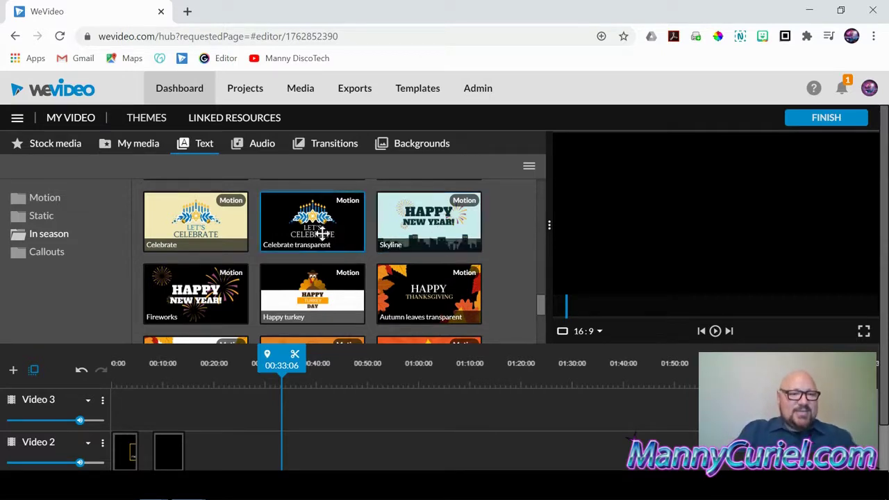
Show the Callouts templates and return the playhead to 00:10, where MANNY'S SHIP appears
{"action": "left_click", "coordinate": [43, 256]}
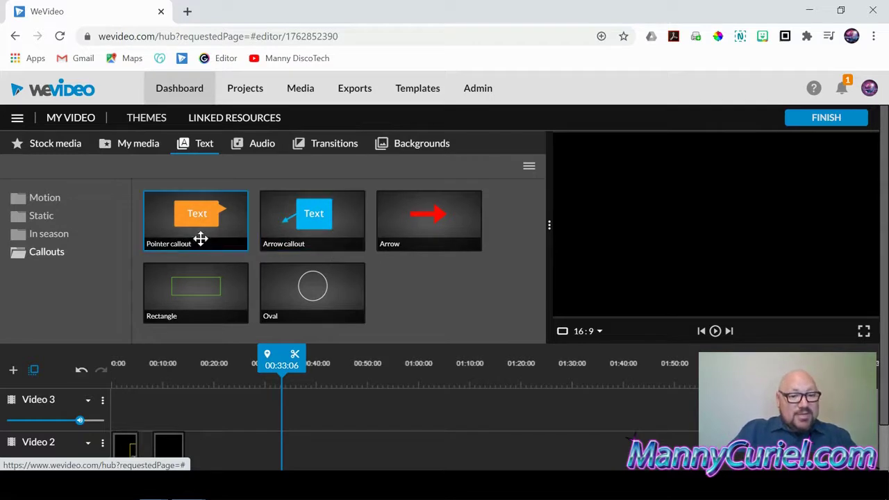
{"action": "scroll", "coordinate": [419, 302], "scroll_direction": "down", "scroll_amount": 1}
{"action": "scroll", "coordinate": [419, 303], "scroll_direction": "down", "scroll_amount": 1}
{"action": "scroll", "coordinate": [321, 381], "scroll_direction": "down", "scroll_amount": 2}
{"action": "scroll", "coordinate": [301, 379], "scroll_direction": "up", "scroll_amount": 2}
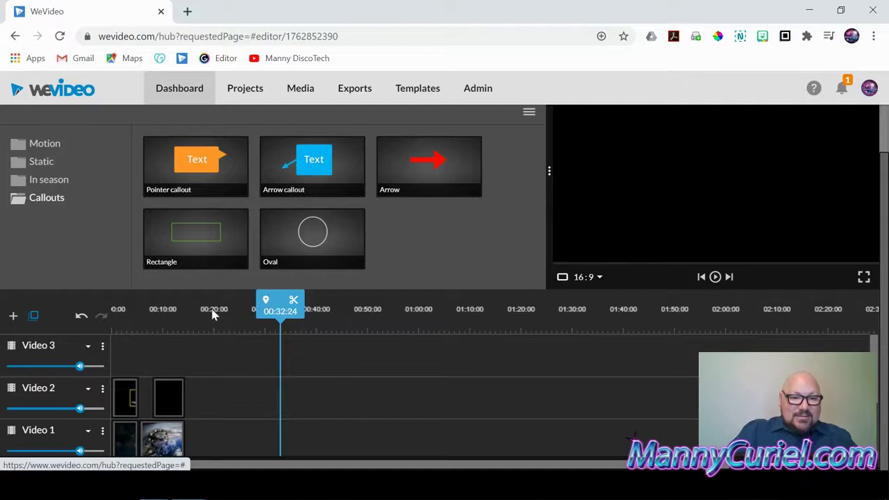
{"action": "left_click_drag", "start_coordinate": [281, 309], "coordinate": [160, 311]}
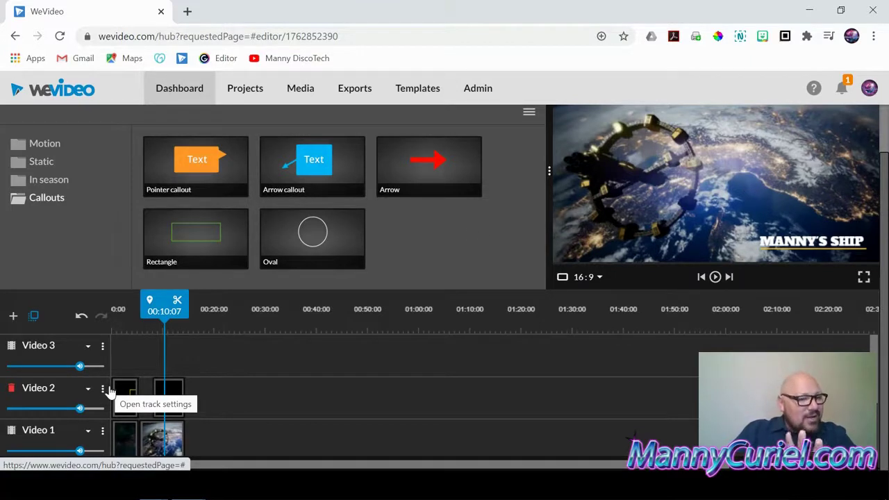
Add an empty video track named Video 4 at the top of the timeline
{"action": "left_click", "coordinate": [13, 319]}
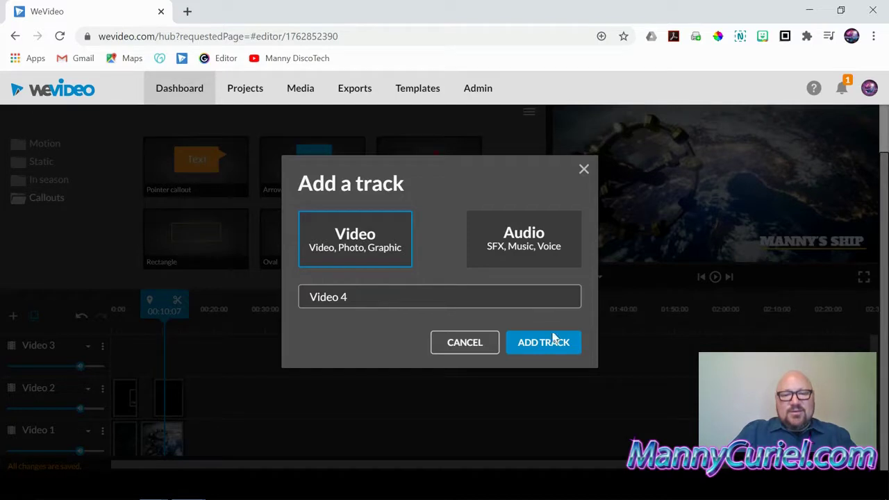
{"action": "left_click", "coordinate": [549, 241]}
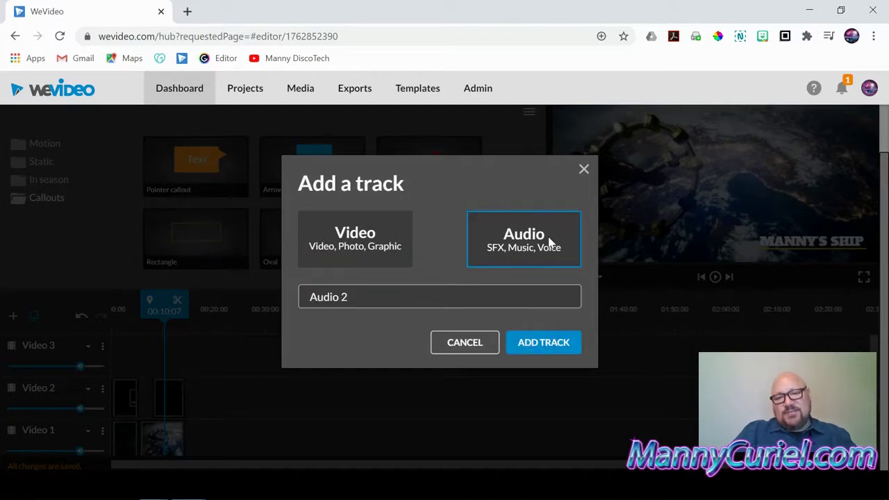
{"action": "left_click", "coordinate": [369, 247]}
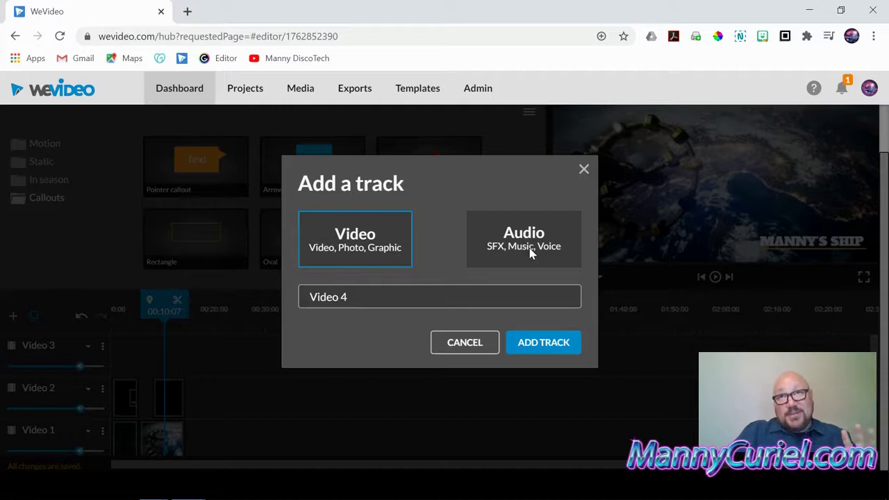
{"action": "left_click", "coordinate": [560, 345]}
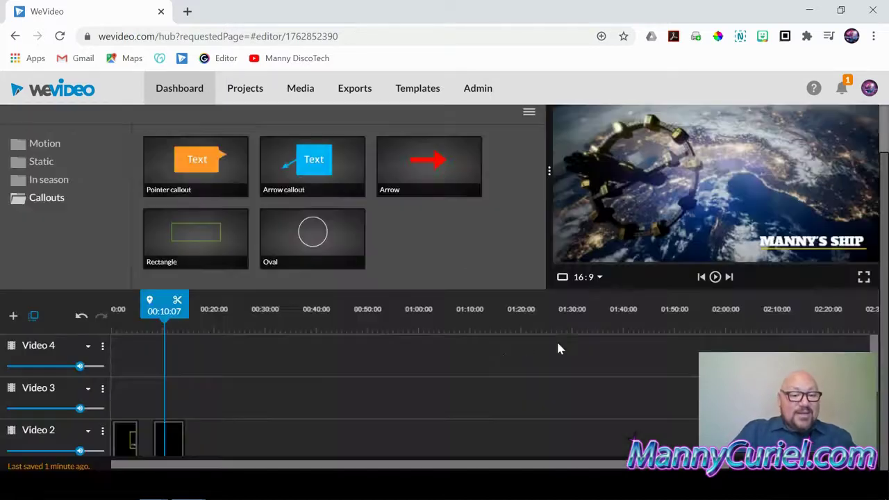
{"action": "scroll", "coordinate": [213, 380], "scroll_direction": "down", "scroll_amount": 2}
{"action": "scroll", "coordinate": [218, 375], "scroll_direction": "up", "scroll_amount": 2}
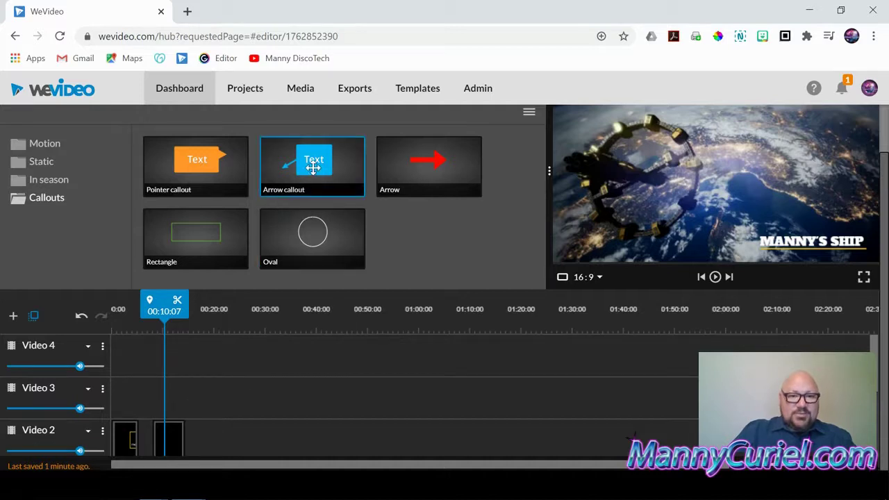
Place the Arrow callout template on the Video 3 track at the playhead
{"action": "left_click_drag", "start_coordinate": [314, 167], "coordinate": [164, 400]}
{"action": "scroll", "coordinate": [252, 394], "scroll_direction": "down", "scroll_amount": 1}
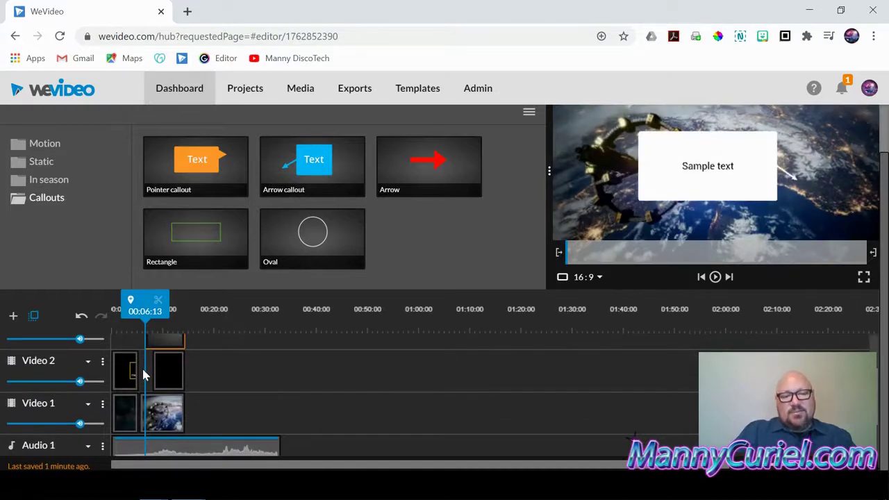
{"action": "scroll", "coordinate": [191, 363], "scroll_direction": "up", "scroll_amount": 1}
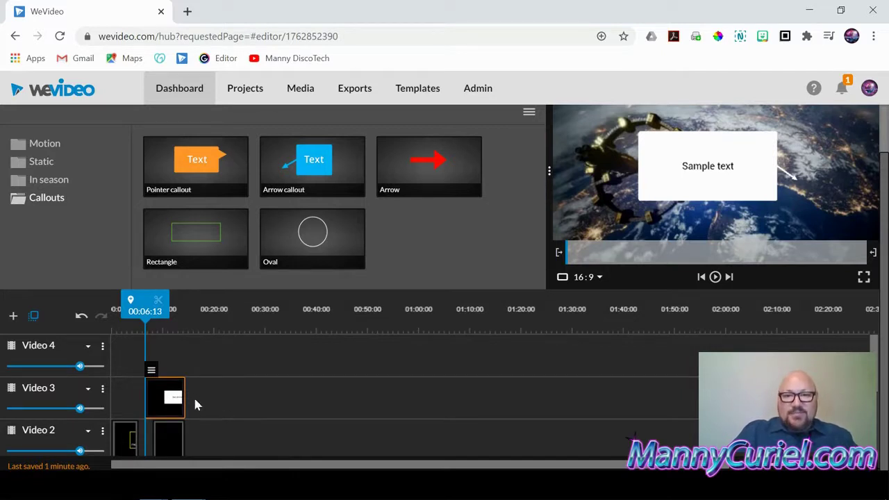
Shrink the callout's text box, make its background yellow, retype it 'Manny is there', and save
{"action": "double_click", "coordinate": [170, 400]}
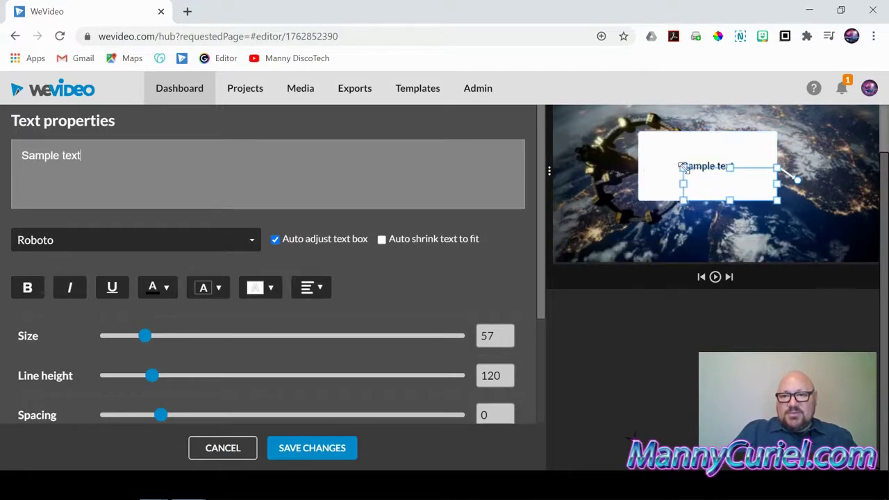
{"action": "mouse_move", "coordinate": [641, 134]}
{"action": "left_mouse_down"}
{"action": "mouse_move", "coordinate": [683, 168]}
{"action": "mouse_move", "coordinate": [803, 157]}
{"action": "mouse_move", "coordinate": [805, 146]}
{"action": "left_mouse_up"}
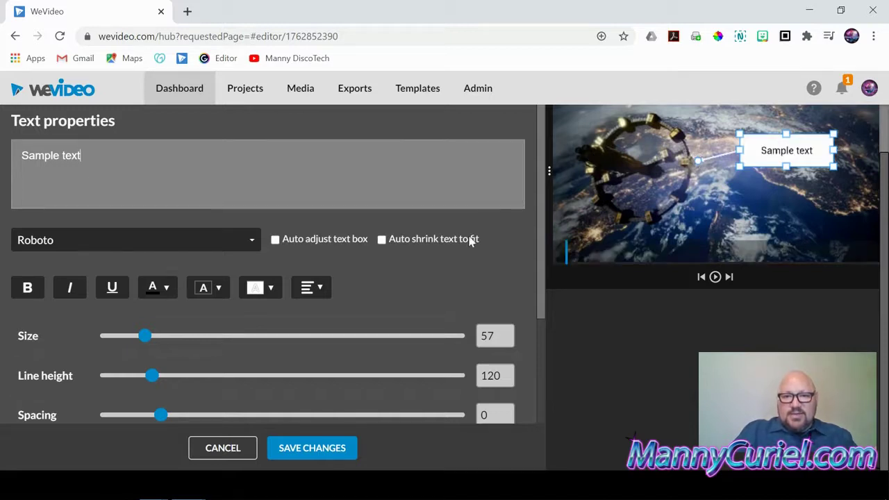
{"action": "left_click", "coordinate": [272, 289]}
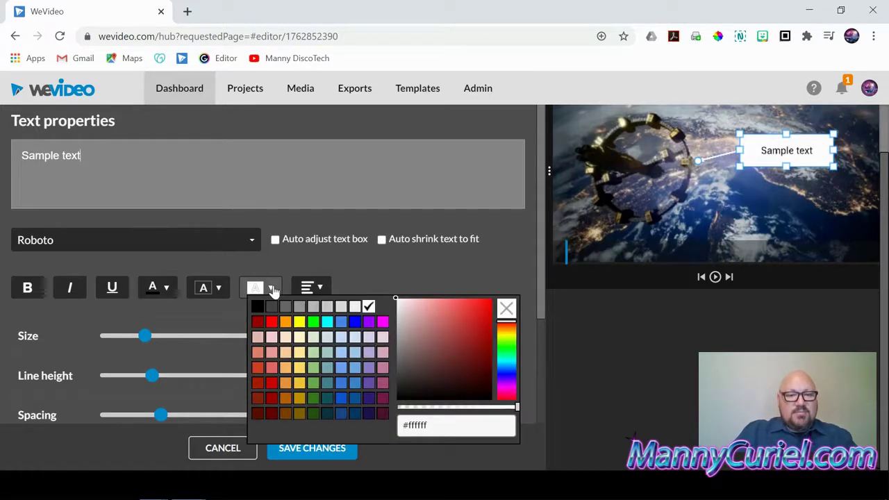
{"action": "left_click", "coordinate": [300, 367]}
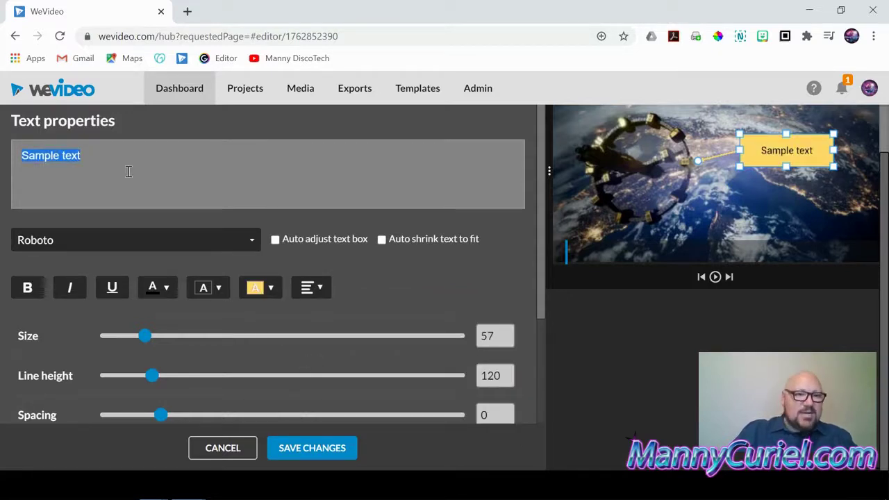
{"action": "type", "text": "Manny"}
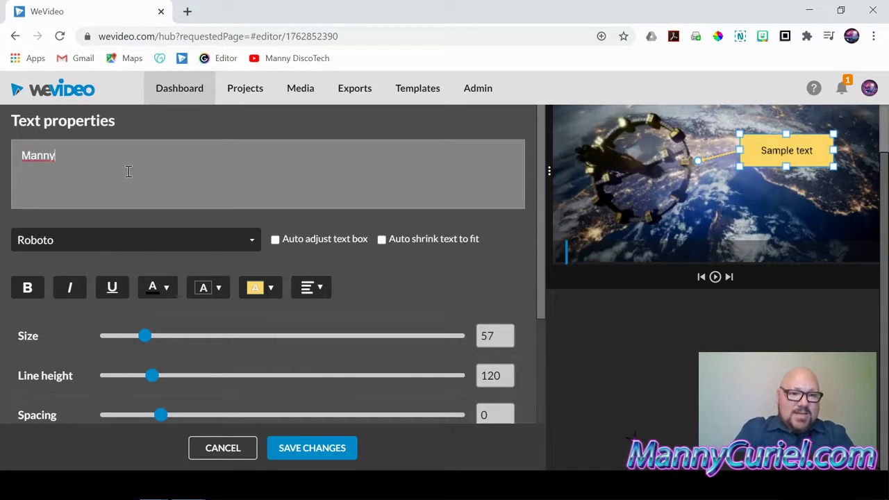
{"action": "type", "text": " is h"}
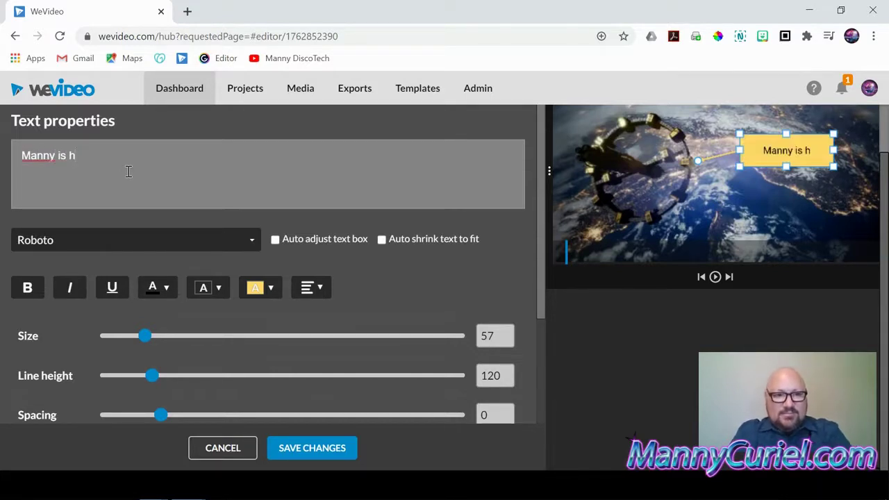
{"action": "key", "text": "BackSpace"}
{"action": "type", "text": "there"}
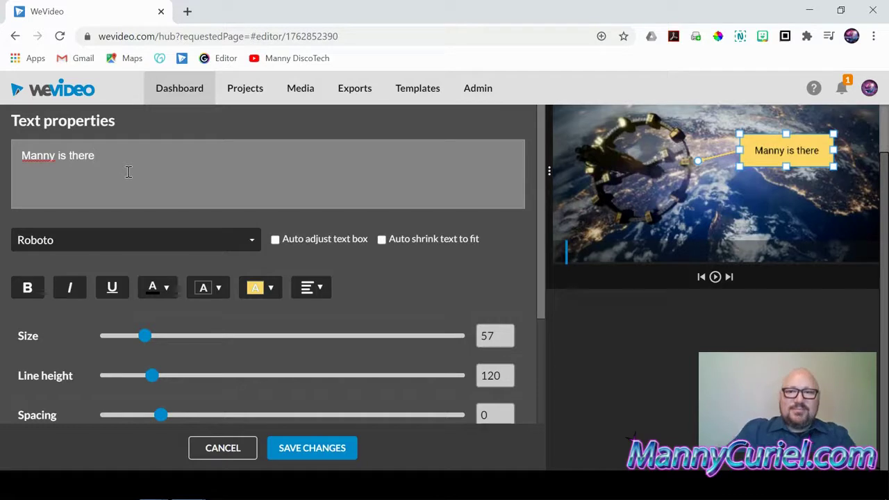
{"action": "left_click", "coordinate": [302, 448]}
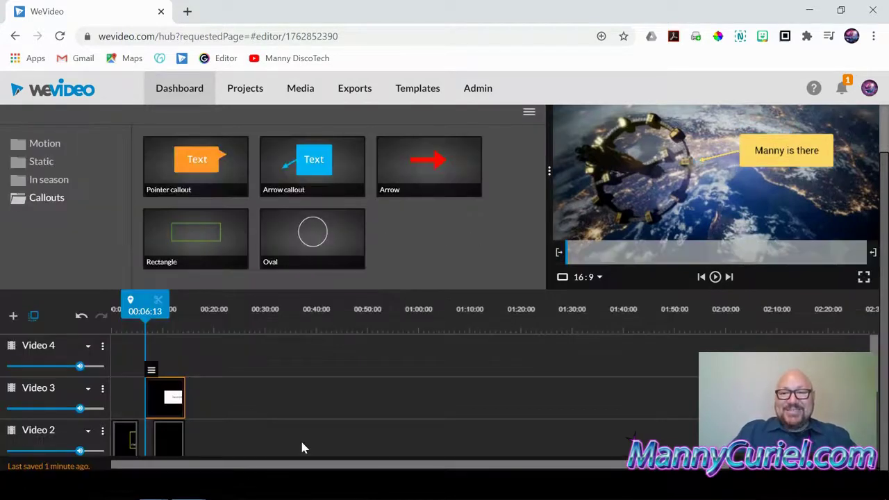
{"action": "scroll", "coordinate": [299, 426], "scroll_direction": "down", "scroll_amount": 2}
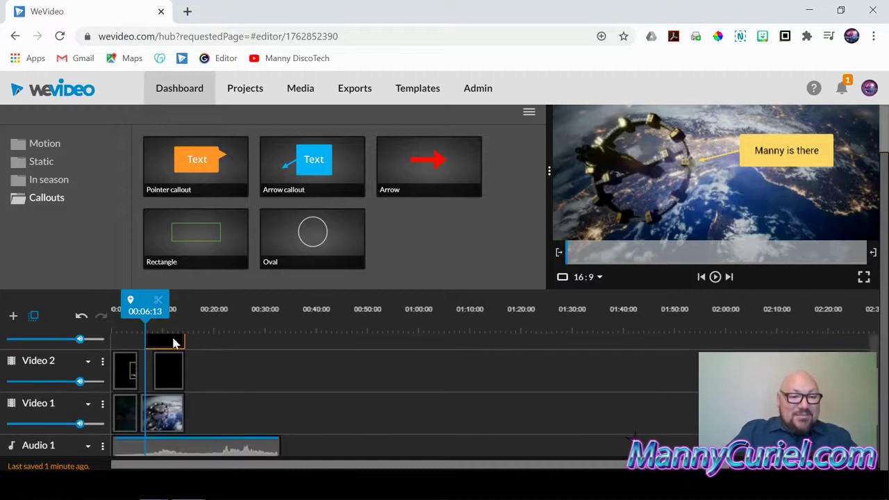
{"action": "left_click_drag", "start_coordinate": [160, 332], "coordinate": [168, 332]}
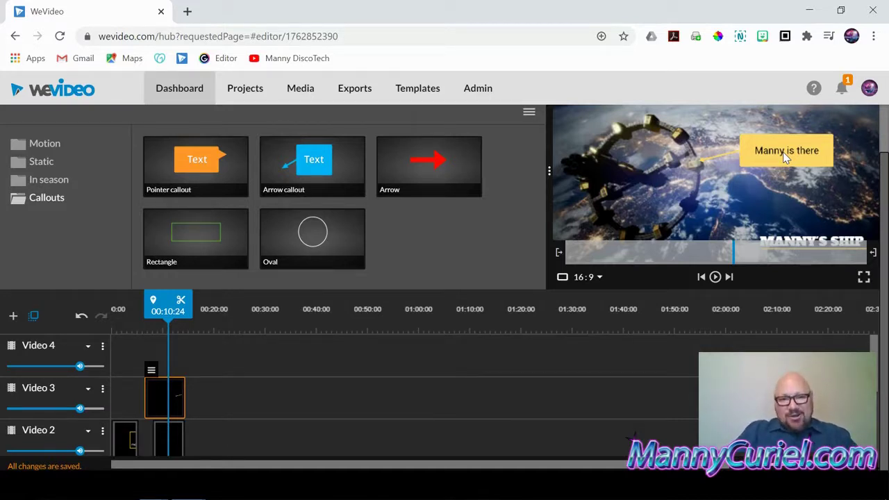
{"action": "scroll", "coordinate": [294, 410], "scroll_direction": "down", "scroll_amount": 3}
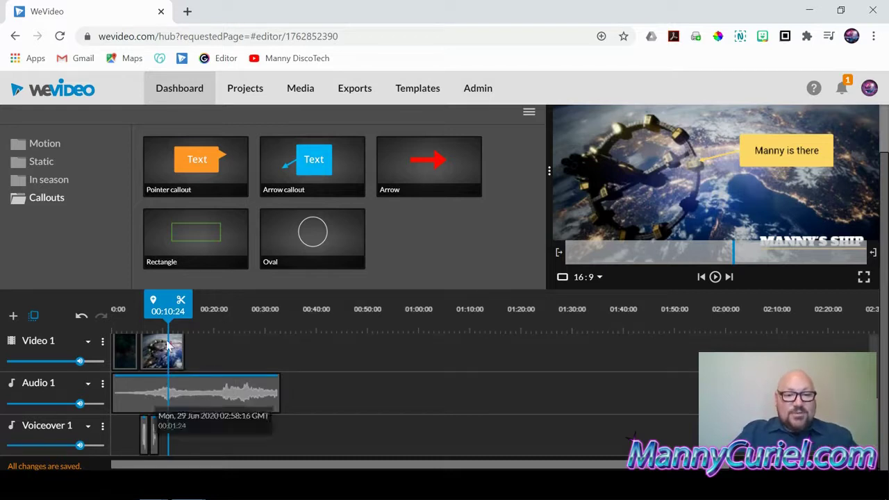
{"action": "left_click_drag", "start_coordinate": [165, 302], "coordinate": [150, 301]}
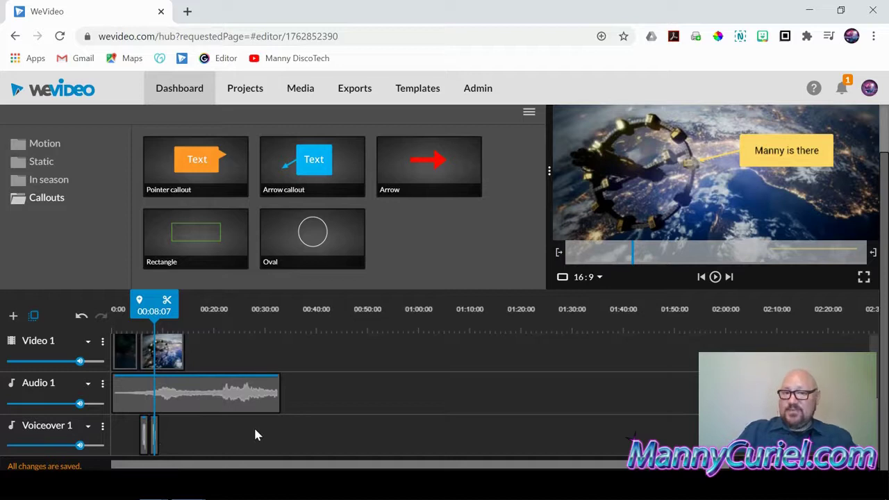